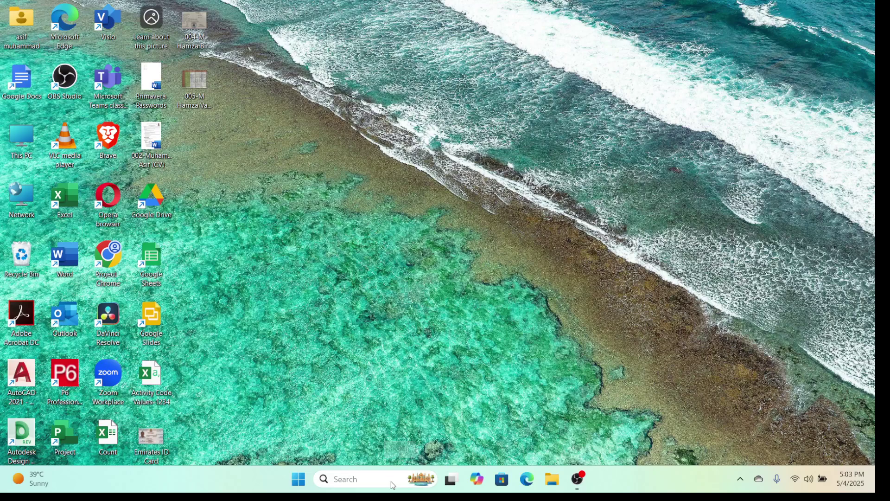
Launch Power BI Desktop and start a blank report
{"action": "left_click", "coordinate": [391, 481]}
{"action": "left_click", "coordinate": [391, 144]}
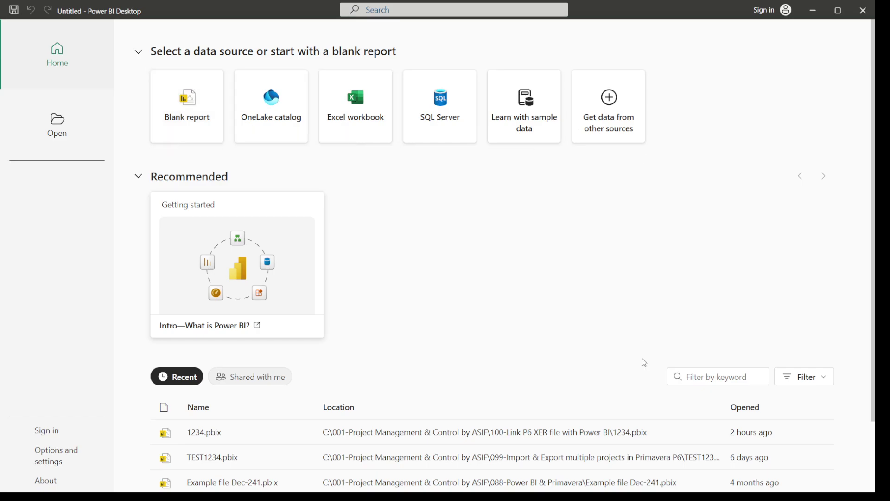
{"action": "left_click", "coordinate": [203, 136]}
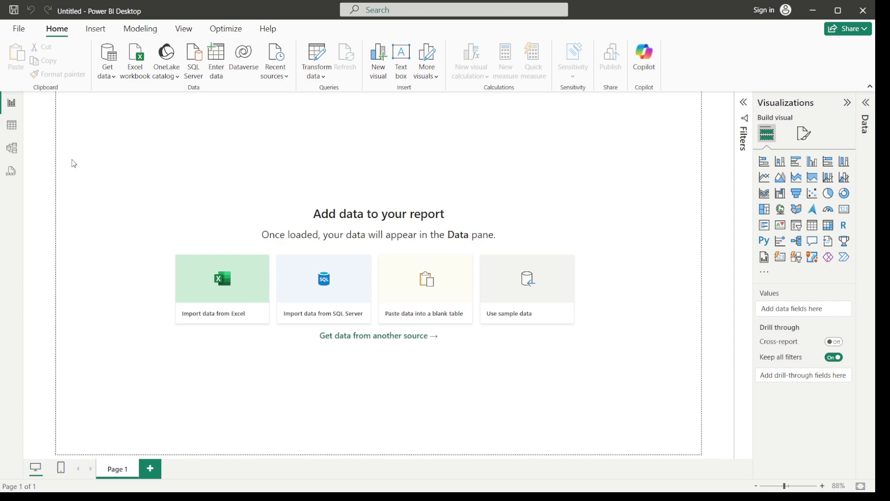
Import GMI Residence, Abu Dhabi from the 074-Dates & % Variance Reporting in Primavera P6 folder through the Text/CSV source, showing all file types
{"action": "left_click", "coordinate": [116, 81]}
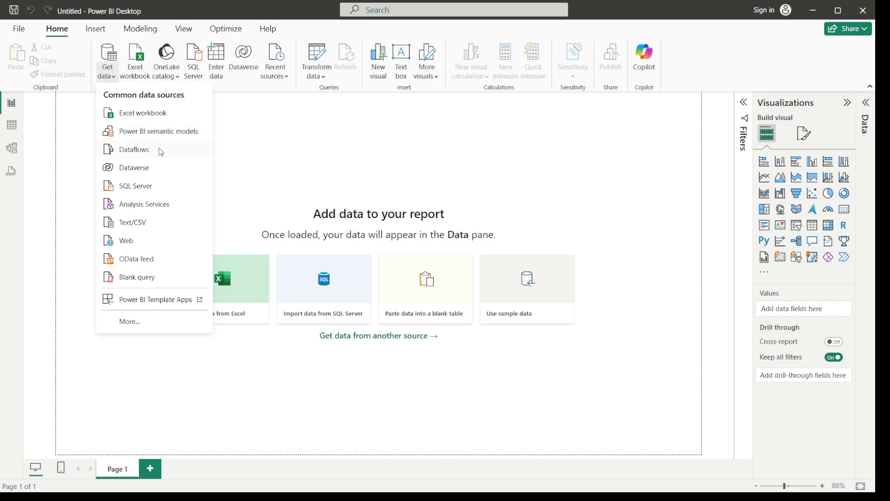
{"action": "left_click", "coordinate": [143, 227]}
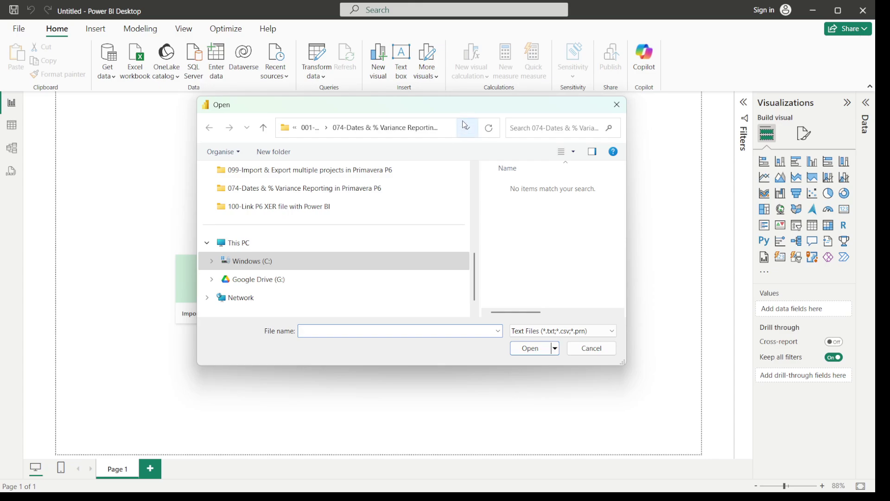
{"action": "mouse_move", "coordinate": [463, 109]}
{"action": "left_mouse_down"}
{"action": "mouse_move", "coordinate": [457, 155]}
{"action": "mouse_move", "coordinate": [472, 113]}
{"action": "left_mouse_up"}
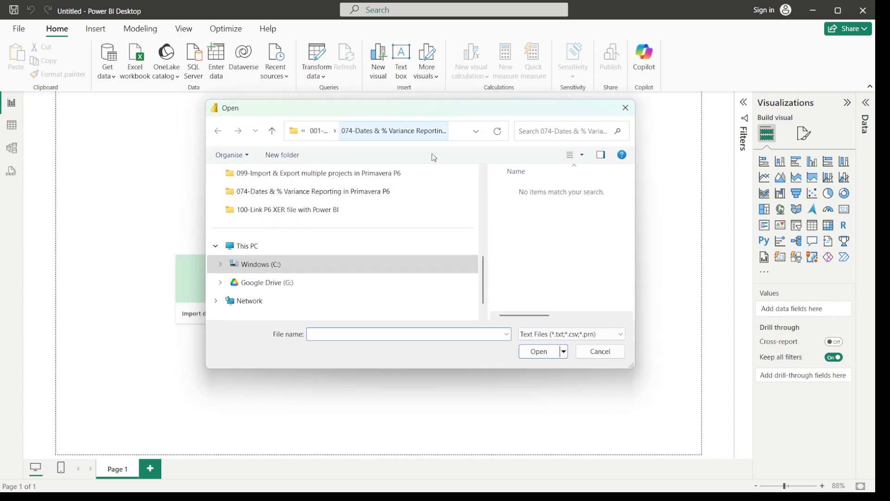
{"action": "left_click", "coordinate": [305, 196]}
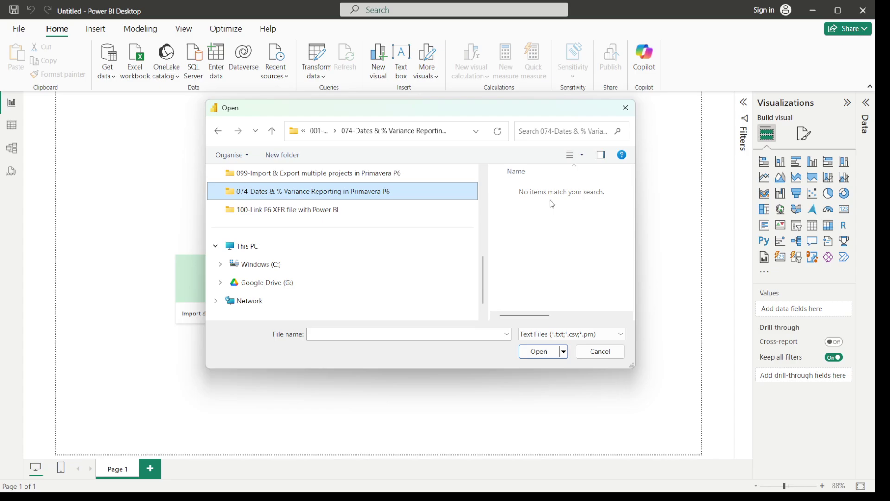
{"action": "left_click", "coordinate": [620, 336]}
{"action": "left_click", "coordinate": [577, 354]}
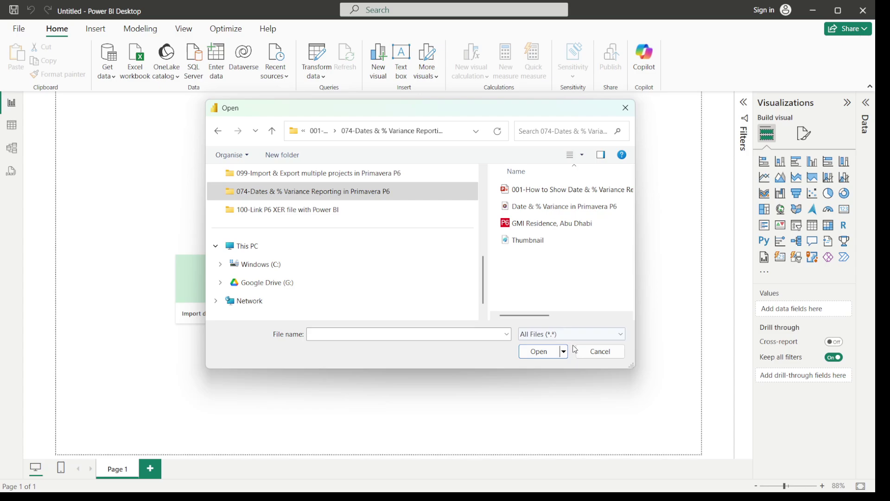
{"action": "left_click", "coordinate": [544, 224]}
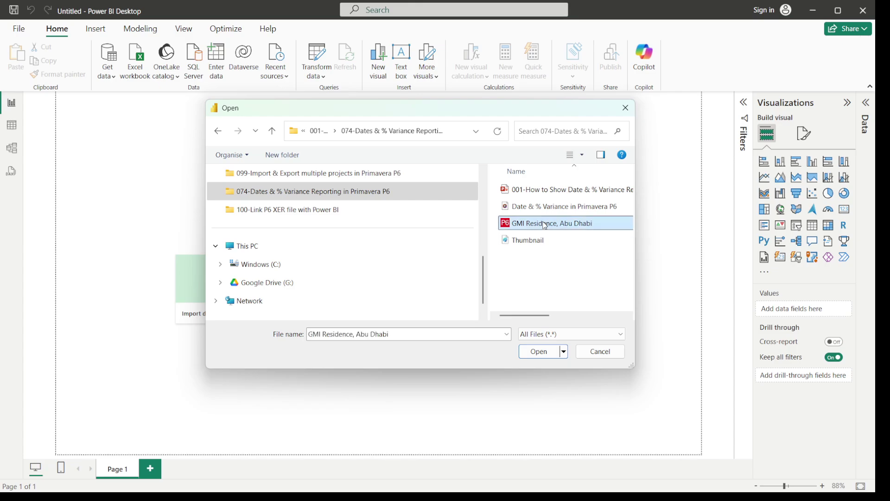
{"action": "left_click", "coordinate": [539, 352]}
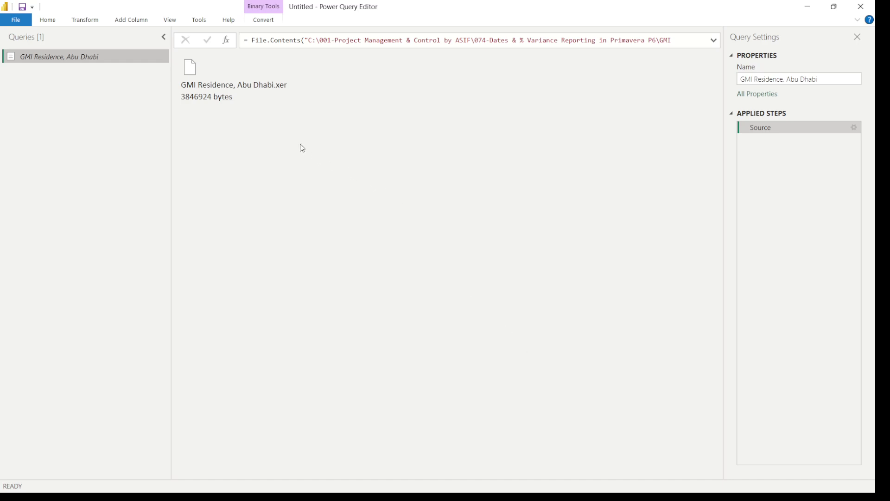
Convert the imported GMI Residence, Abu Dhabi.xer binary to CSV and look through its rows
{"action": "right_click", "coordinate": [206, 88]}
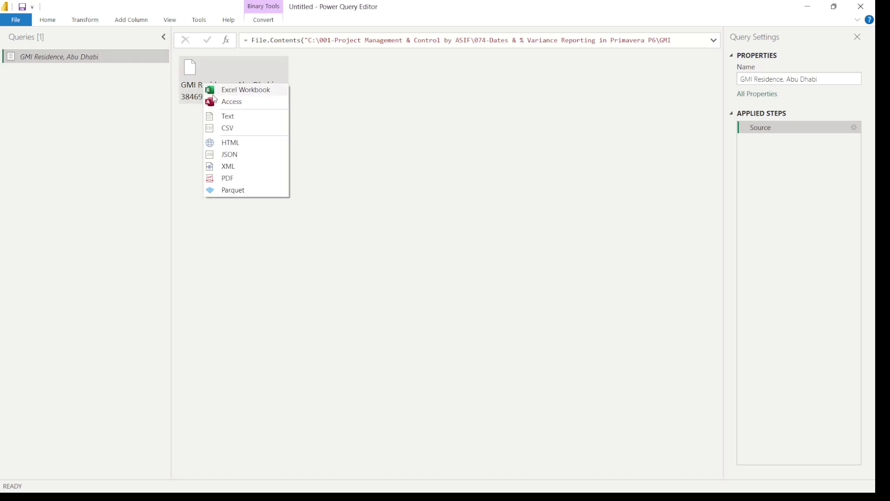
{"action": "left_click", "coordinate": [238, 132]}
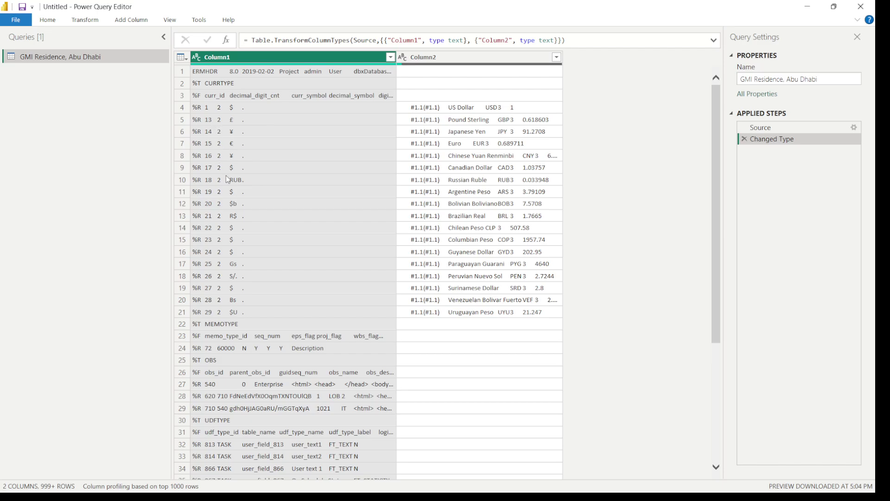
{"action": "scroll", "coordinate": [232, 318], "scroll_direction": "down", "scroll_amount": 20}
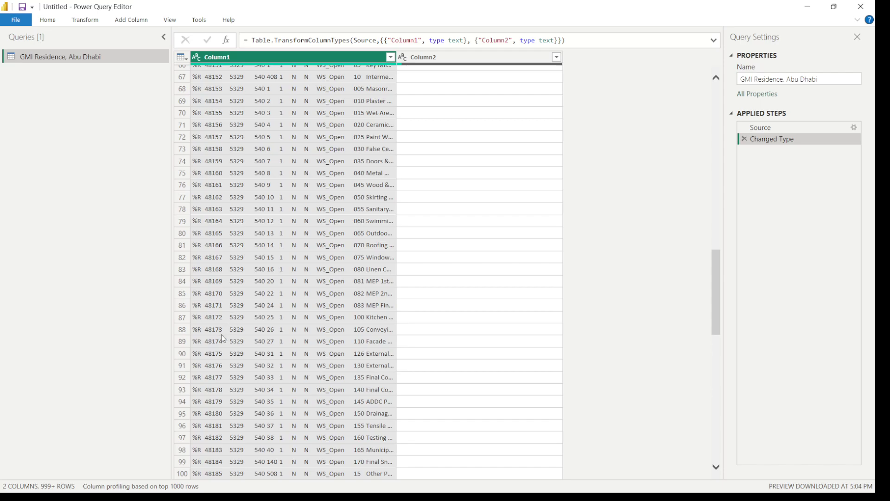
{"action": "scroll", "coordinate": [221, 329], "scroll_direction": "up", "scroll_amount": 16}
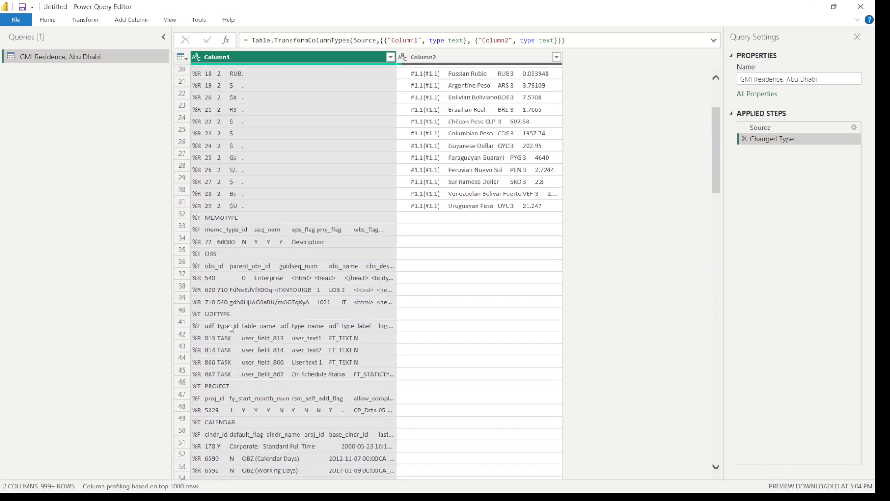
{"action": "scroll", "coordinate": [231, 328], "scroll_direction": "up", "scroll_amount": 3}
{"action": "scroll", "coordinate": [233, 238], "scroll_direction": "down", "scroll_amount": 2}
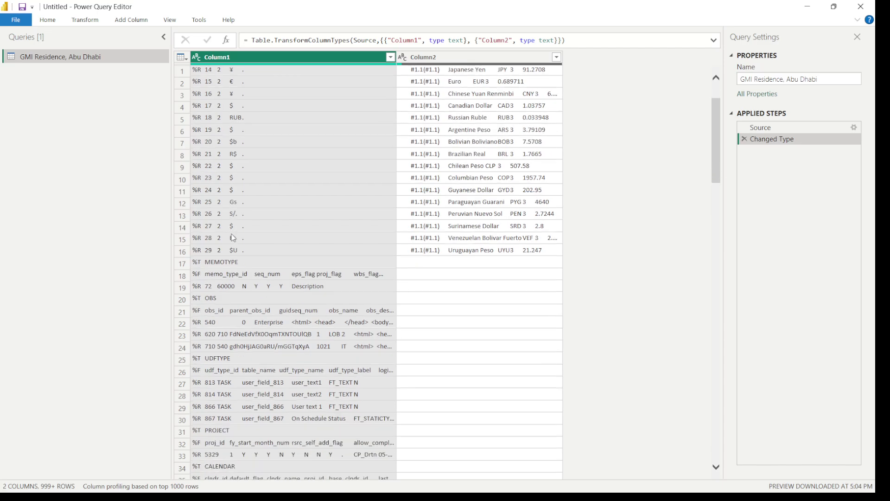
{"action": "scroll", "coordinate": [233, 237], "scroll_direction": "down", "scroll_amount": 5}
{"action": "scroll", "coordinate": [231, 234], "scroll_direction": "up", "scroll_amount": 7}
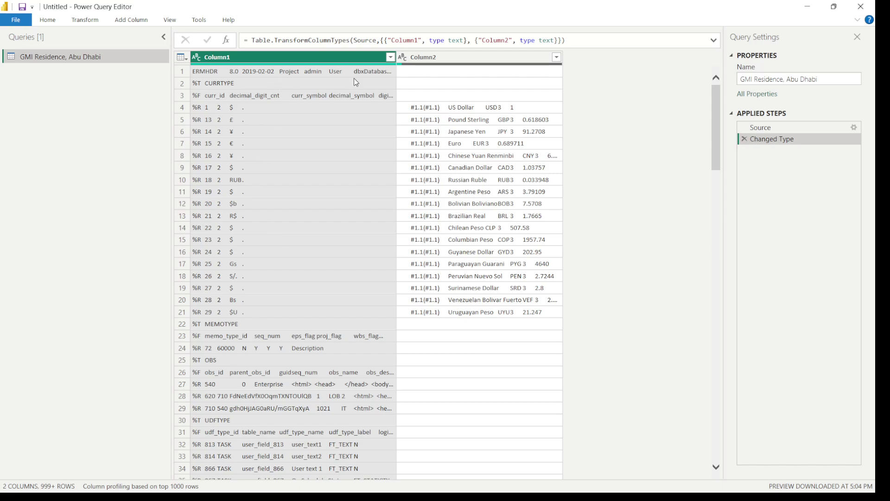
Split Column1 by the Tab delimiter at each occurrence
{"action": "left_click", "coordinate": [92, 21]}
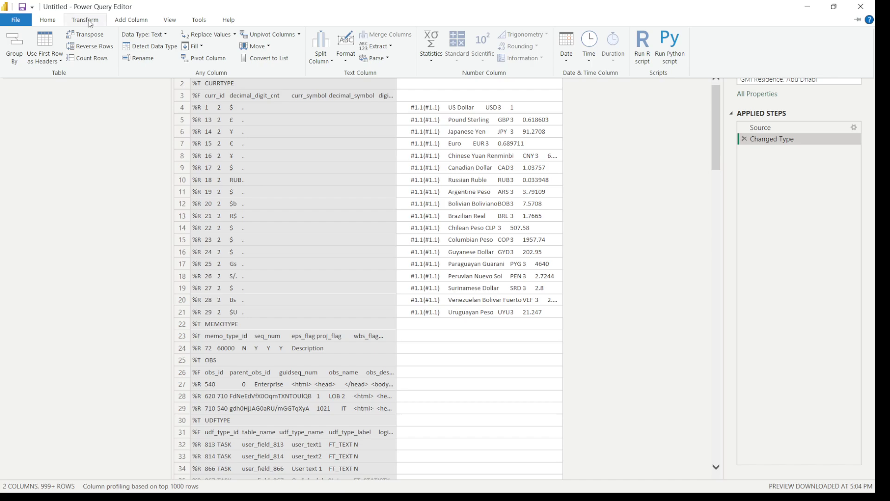
{"action": "left_click", "coordinate": [333, 62]}
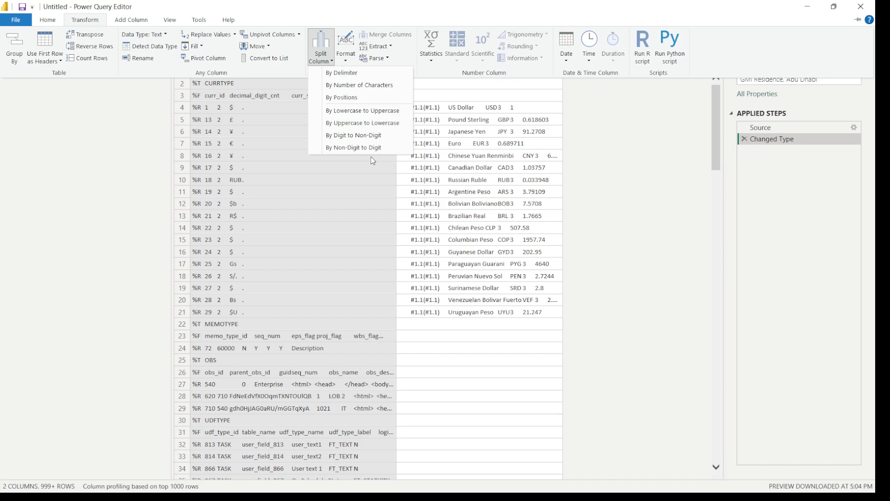
{"action": "left_click", "coordinate": [376, 74]}
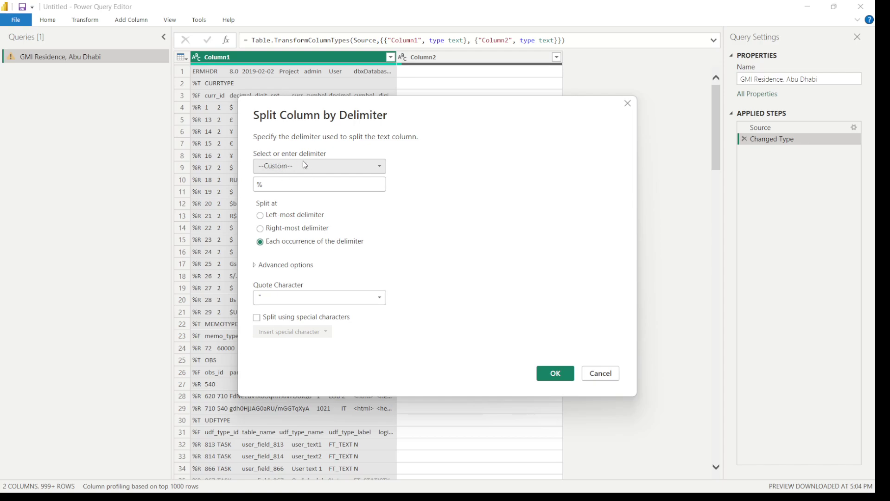
{"action": "left_click", "coordinate": [380, 168]}
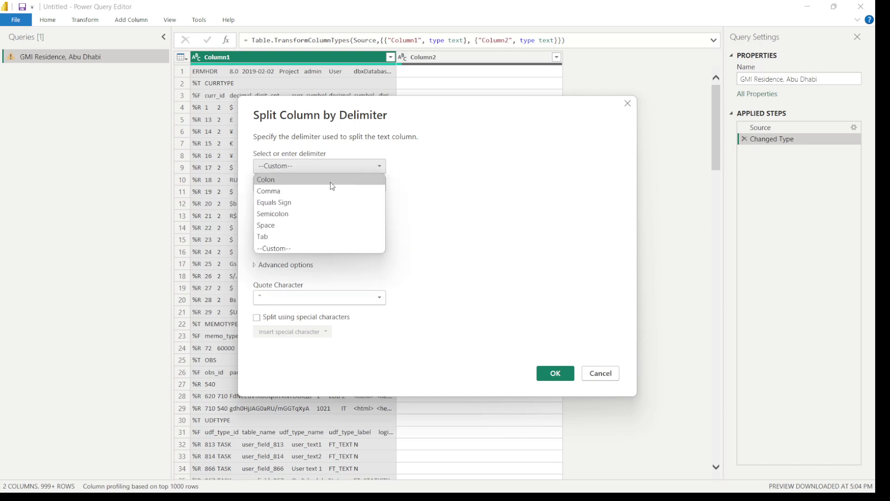
{"action": "left_click", "coordinate": [266, 238]}
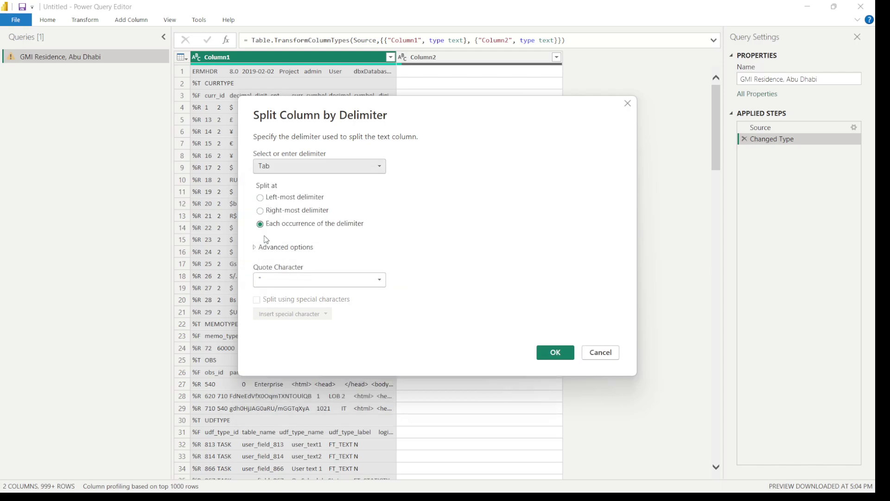
{"action": "left_click", "coordinate": [557, 353]}
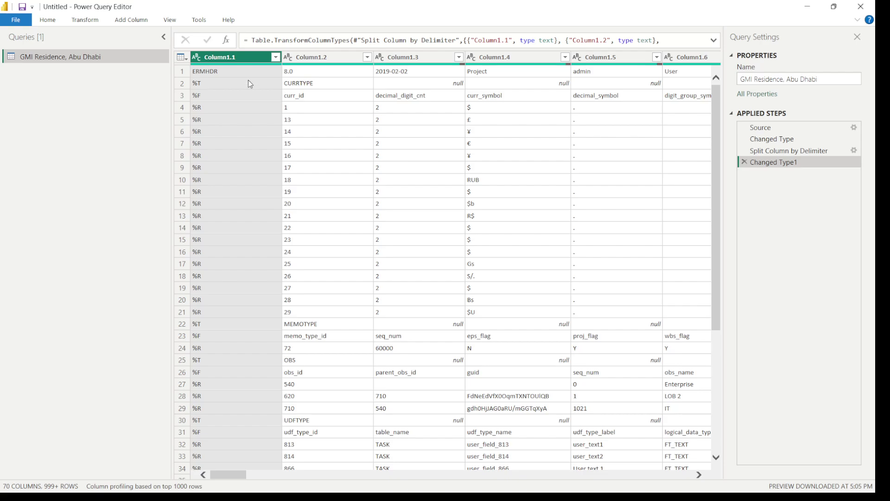
Examine the complete list of distinct values in Column1.1, the table rows and the filter values of Column1.4
{"action": "left_click", "coordinate": [275, 57]}
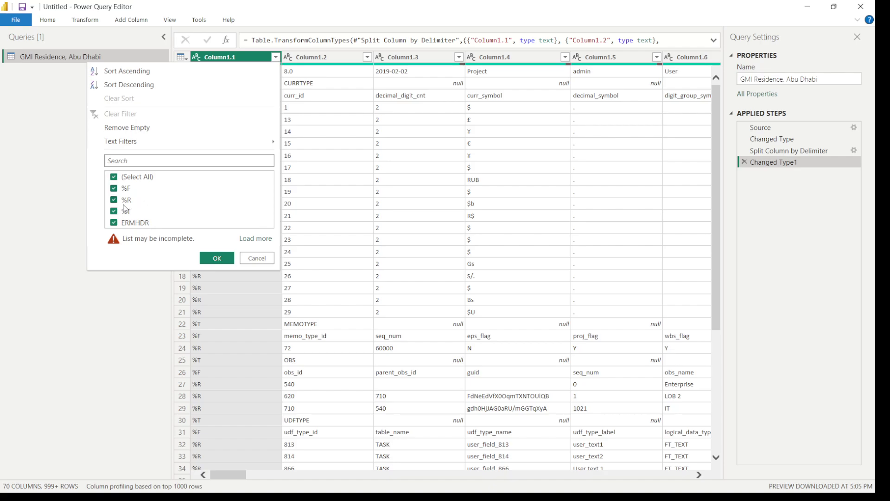
{"action": "left_click", "coordinate": [257, 243]}
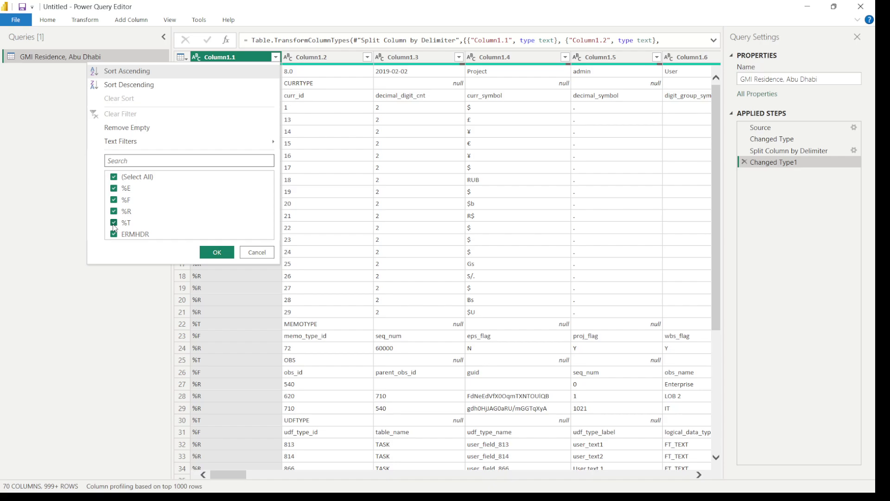
{"action": "left_click", "coordinate": [258, 254]}
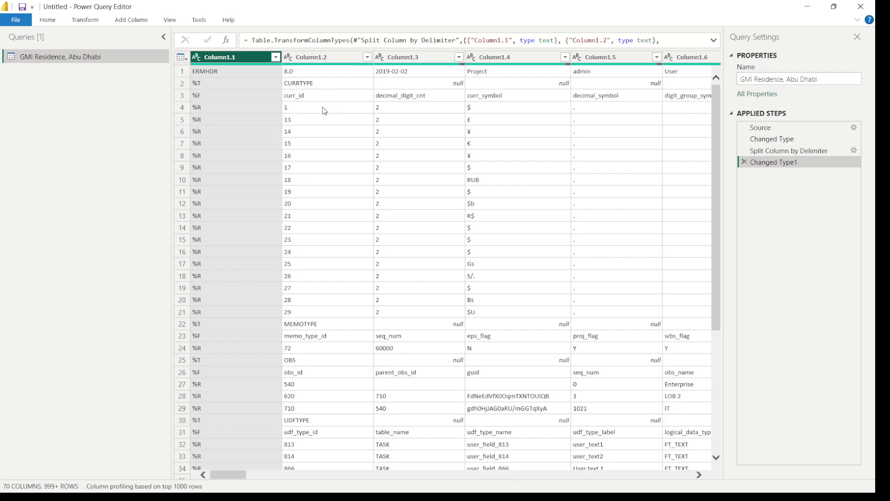
{"action": "scroll", "coordinate": [320, 111], "scroll_direction": "down", "scroll_amount": 5}
{"action": "scroll", "coordinate": [320, 111], "scroll_direction": "up", "scroll_amount": 5}
{"action": "left_click", "coordinate": [399, 156]}
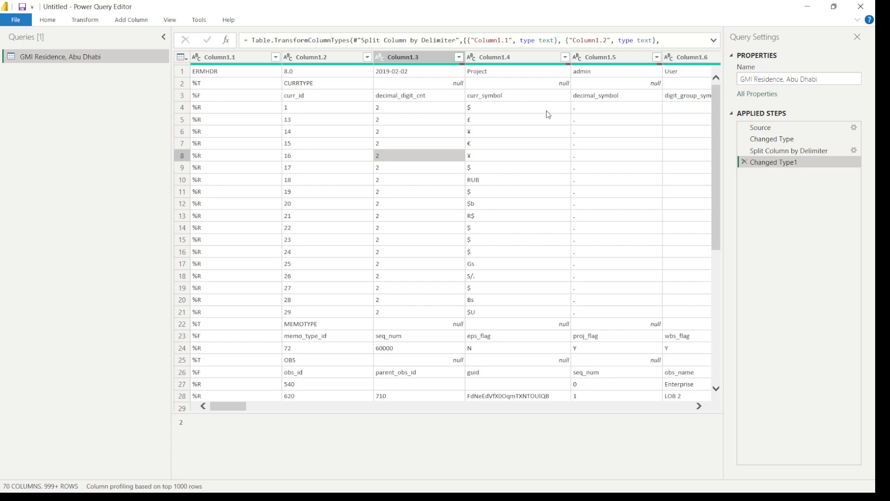
{"action": "left_click", "coordinate": [565, 57]}
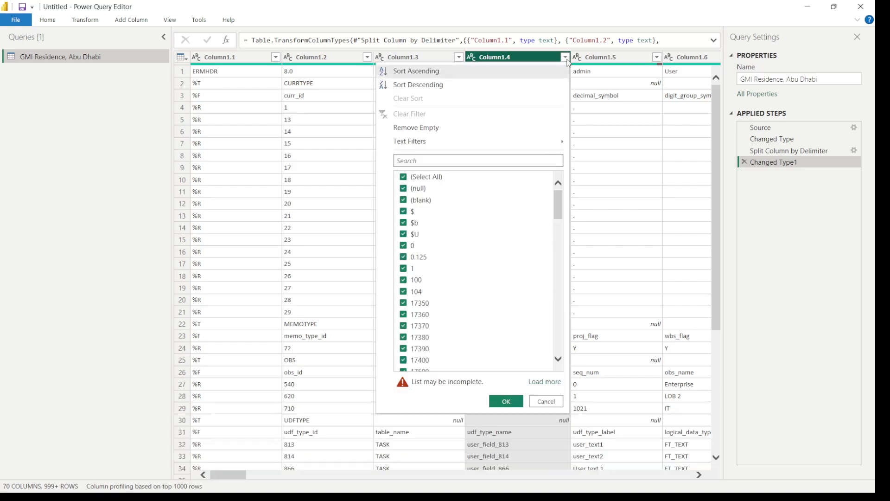
{"action": "left_click", "coordinate": [566, 59]}
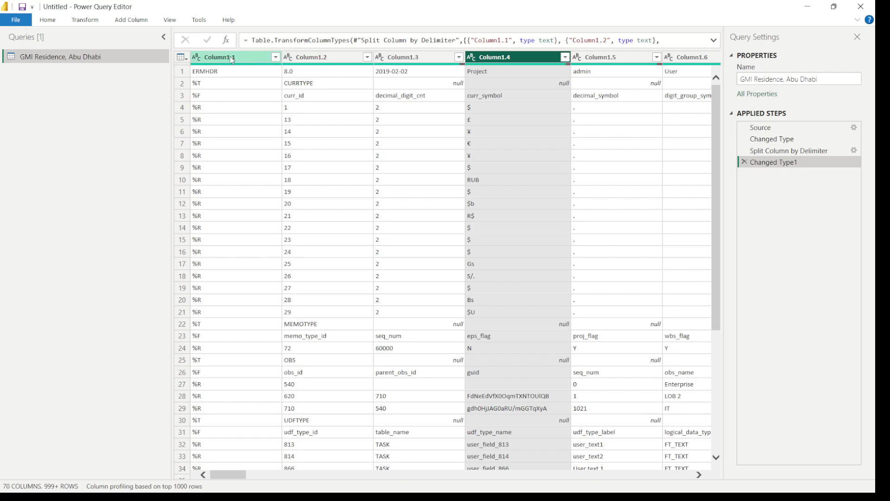
Start a conditional column whose first clause tests whether Column1.1 equals %T
{"action": "left_click", "coordinate": [212, 82]}
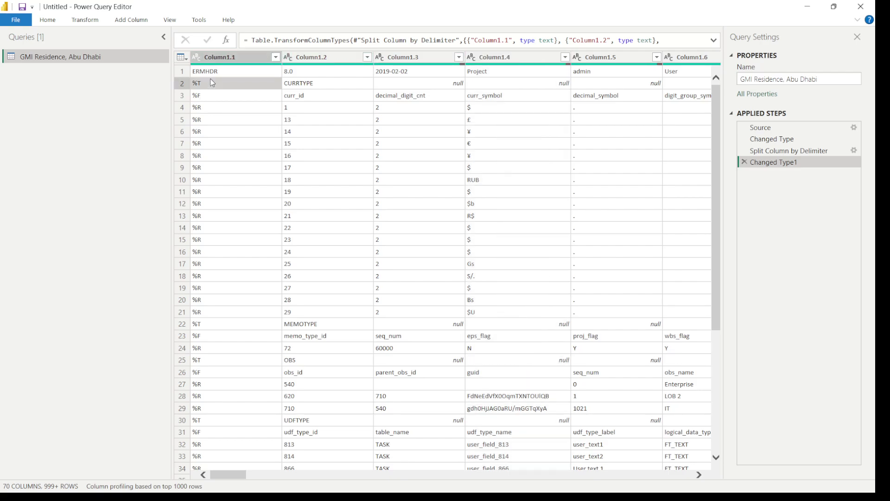
{"action": "left_click", "coordinate": [131, 22]}
{"action": "left_click", "coordinate": [131, 22]}
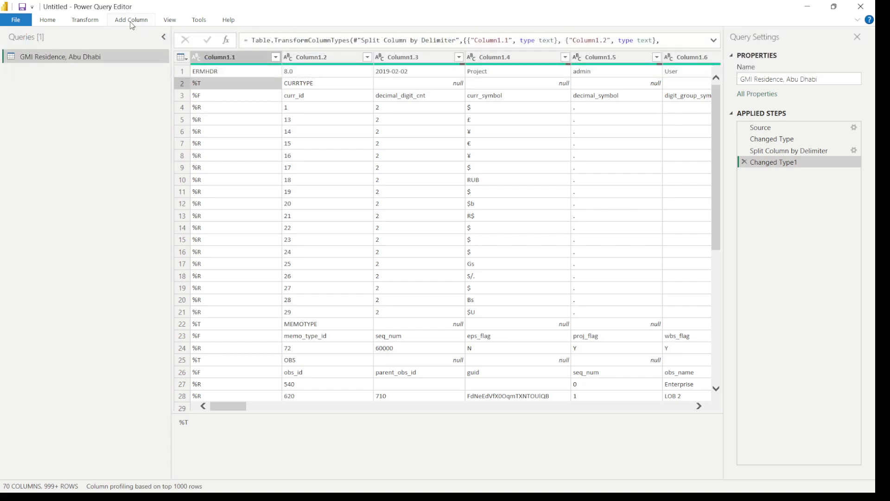
{"action": "left_click", "coordinate": [132, 22]}
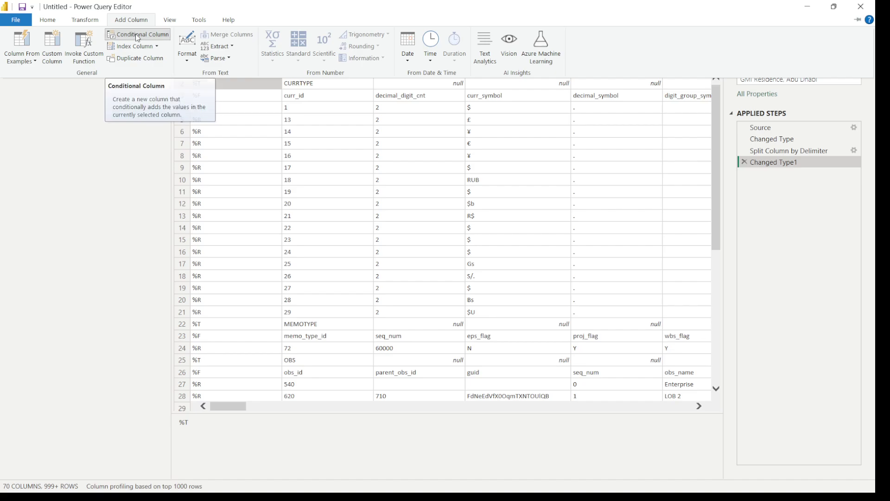
{"action": "left_click", "coordinate": [137, 36]}
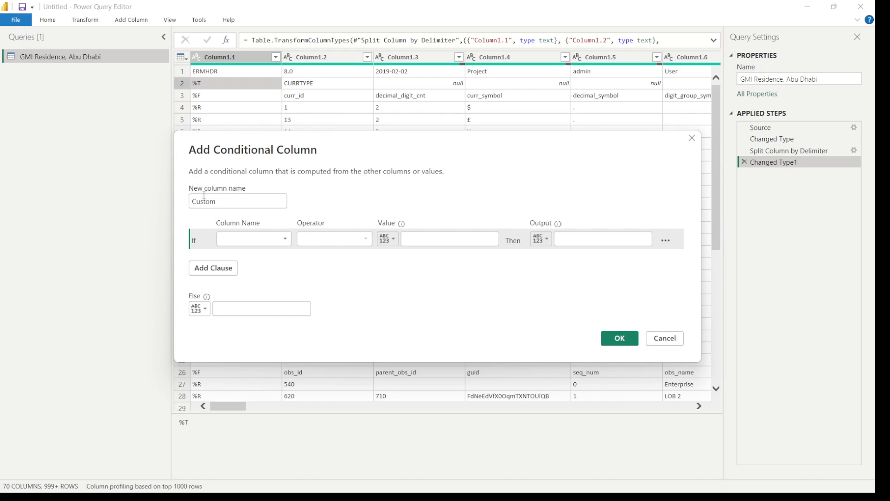
{"action": "left_click", "coordinate": [287, 238]}
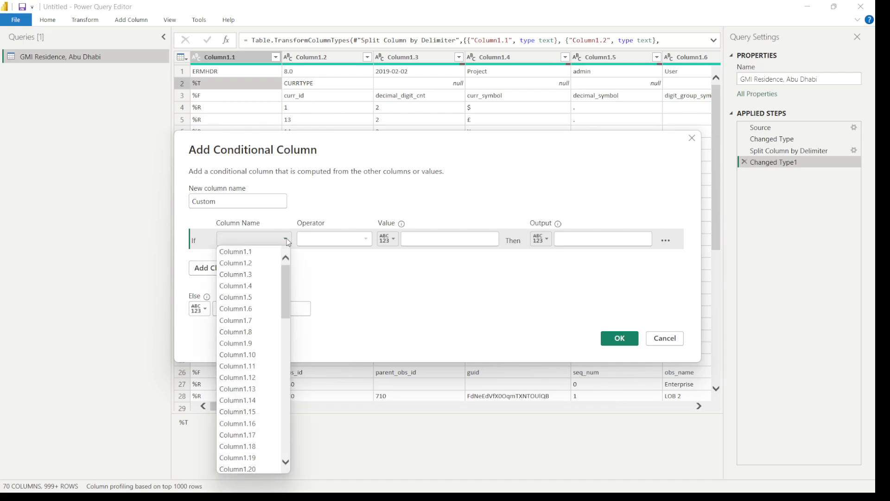
{"action": "left_click", "coordinate": [236, 251]}
{"action": "left_click", "coordinate": [429, 241]}
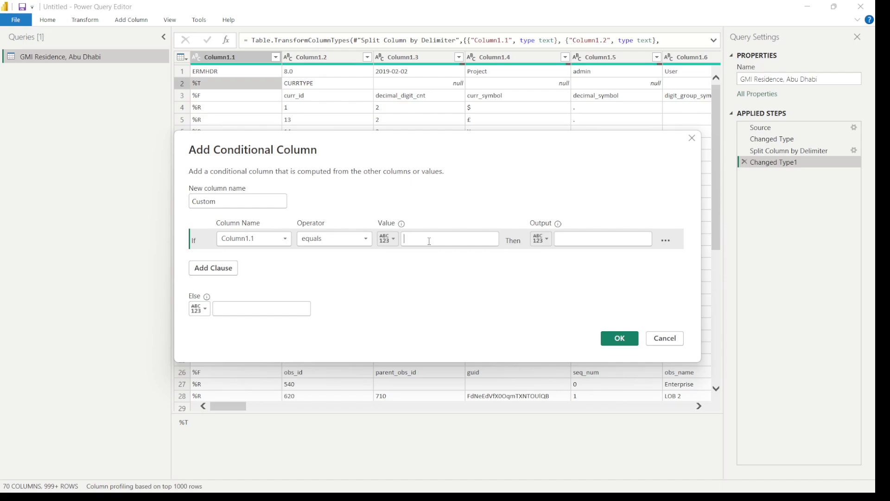
{"action": "type", "text": "%T"}
Output the value of Column1.2 when the %T condition is met, and create the conditional column
{"action": "left_click", "coordinate": [547, 239]}
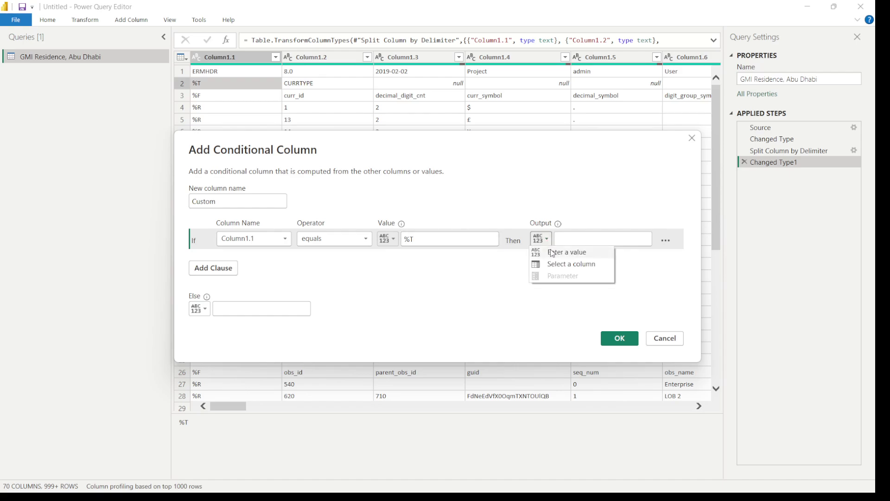
{"action": "left_click", "coordinate": [575, 268]}
{"action": "left_click", "coordinate": [646, 242]}
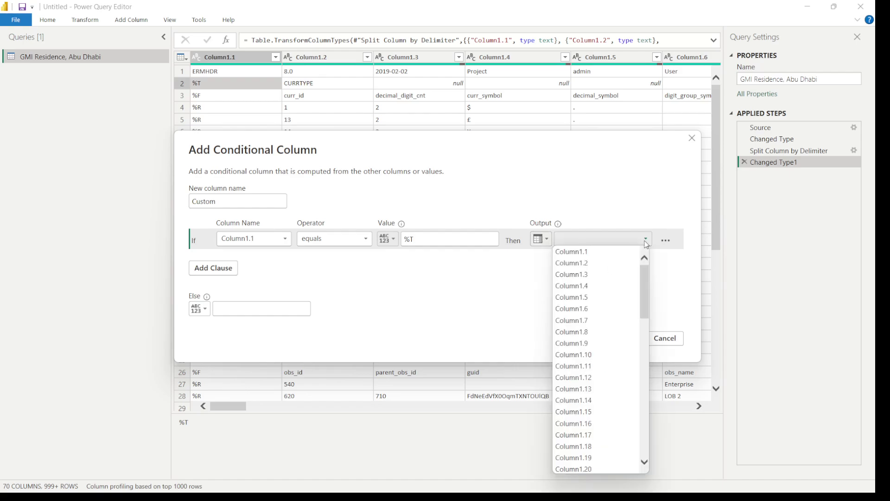
{"action": "left_click", "coordinate": [606, 268]}
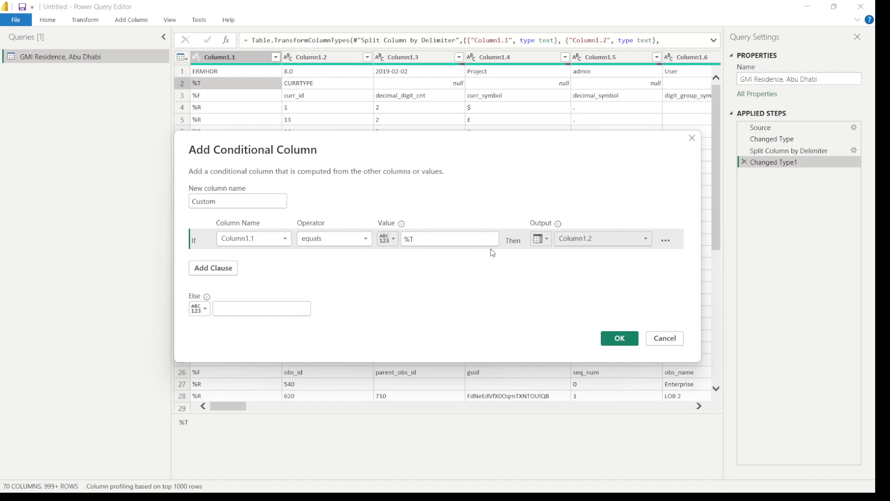
{"action": "left_click", "coordinate": [621, 340]}
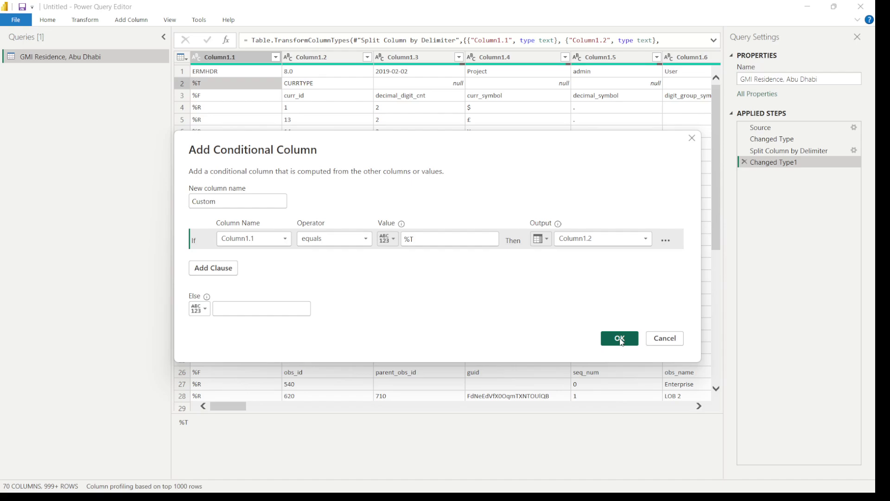
{"action": "left_click", "coordinate": [620, 339]}
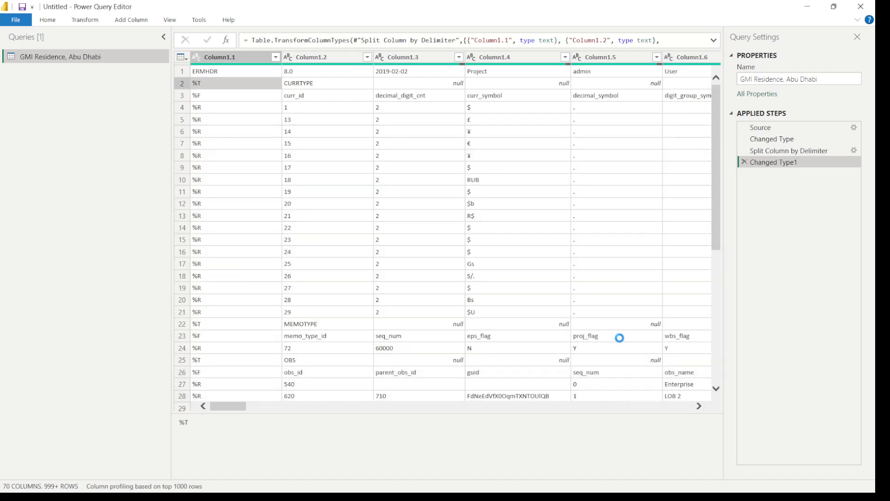
Fill the Custom column down so each table name repeats over the empty rows beneath it
{"action": "left_click", "coordinate": [699, 474]}
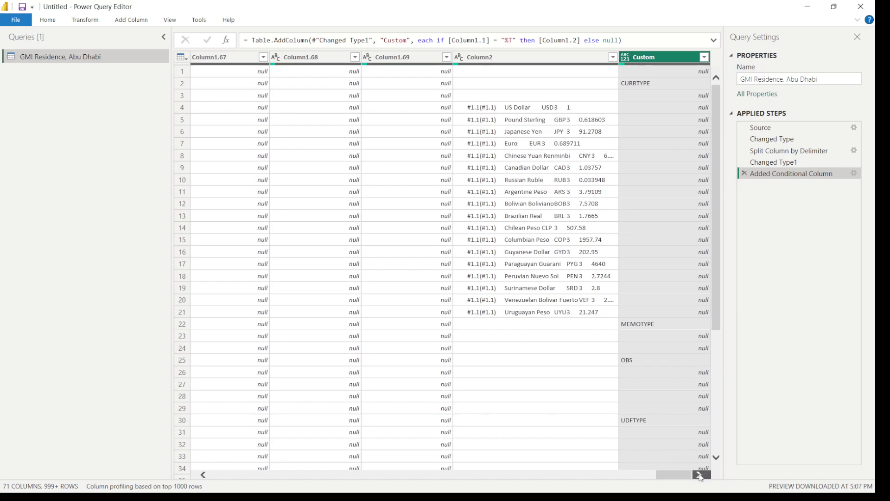
{"action": "right_click", "coordinate": [674, 60]}
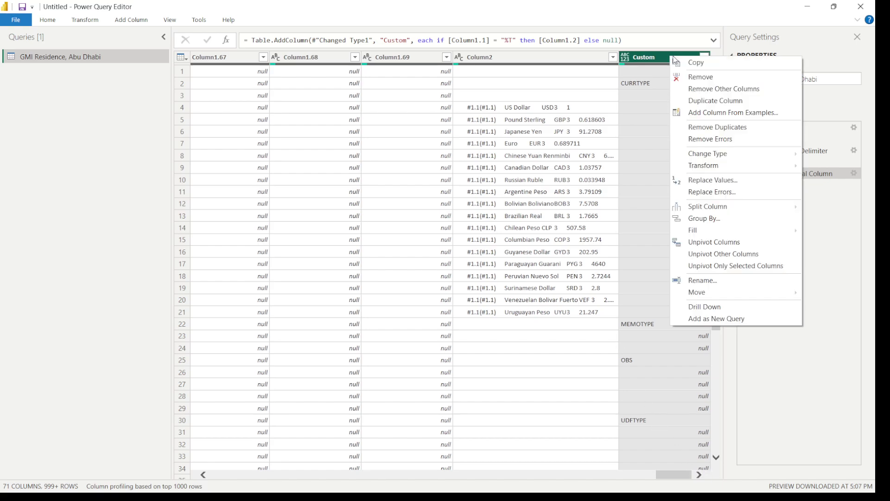
{"action": "left_click", "coordinate": [82, 23]}
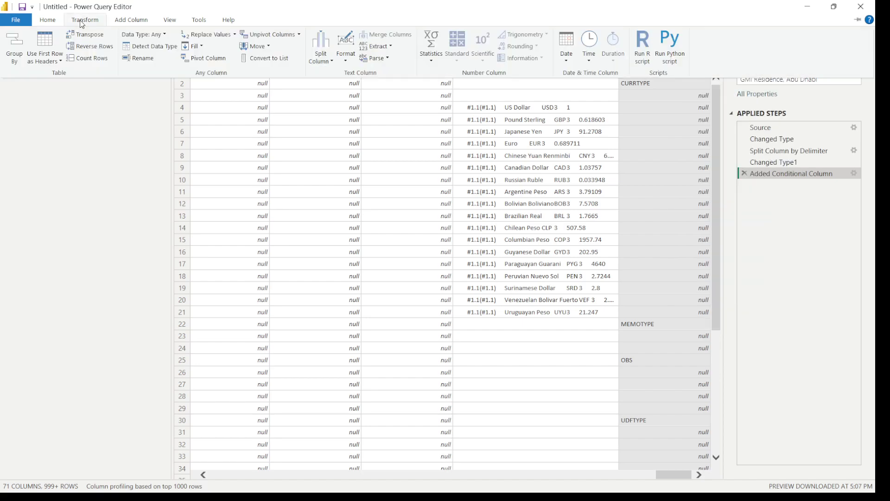
{"action": "left_click", "coordinate": [202, 47]}
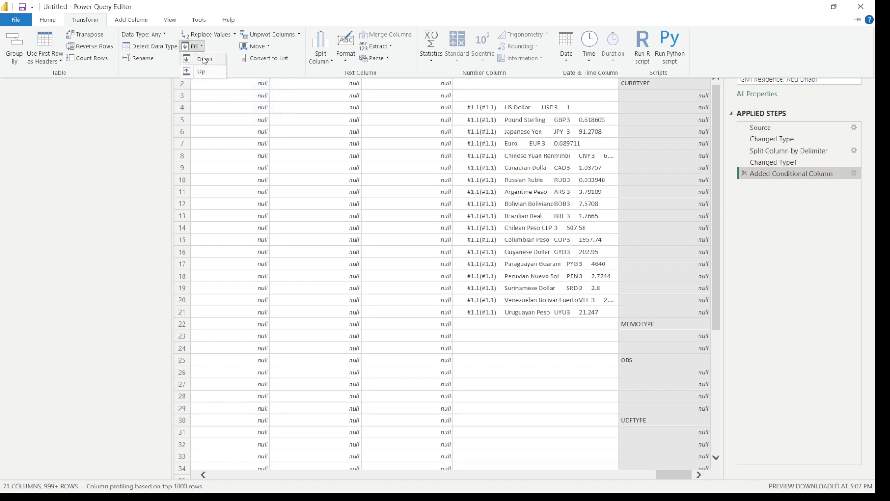
{"action": "left_click", "coordinate": [204, 60]}
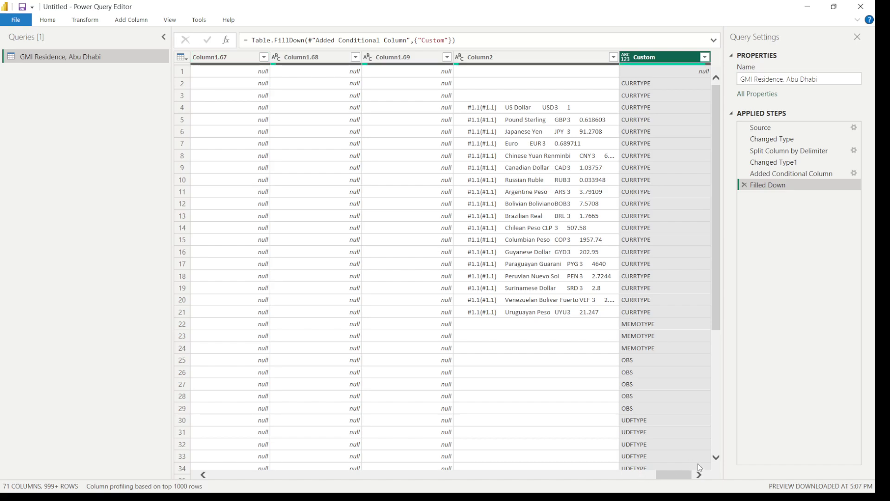
Rename the Custom column as Table_Name
{"action": "mouse_move", "coordinate": [685, 474]}
{"action": "left_mouse_down"}
{"action": "mouse_move", "coordinate": [185, 476]}
{"action": "mouse_move", "coordinate": [700, 474]}
{"action": "left_mouse_up"}
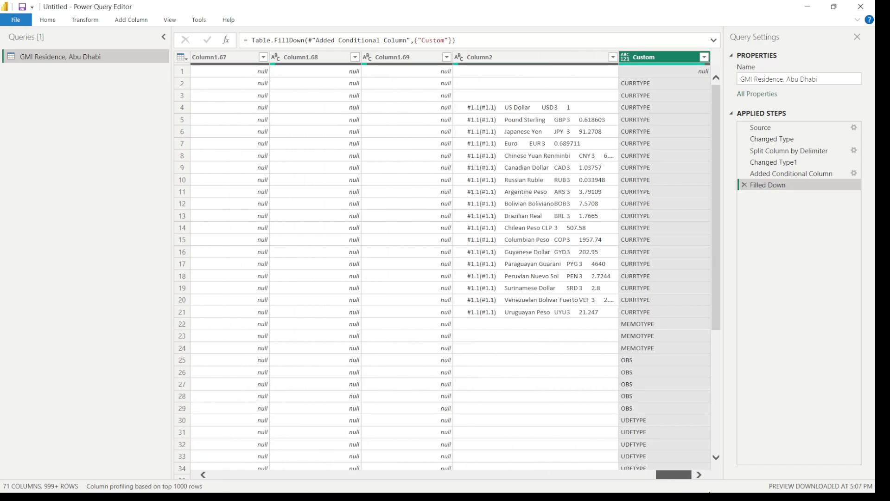
{"action": "right_click", "coordinate": [673, 58]}
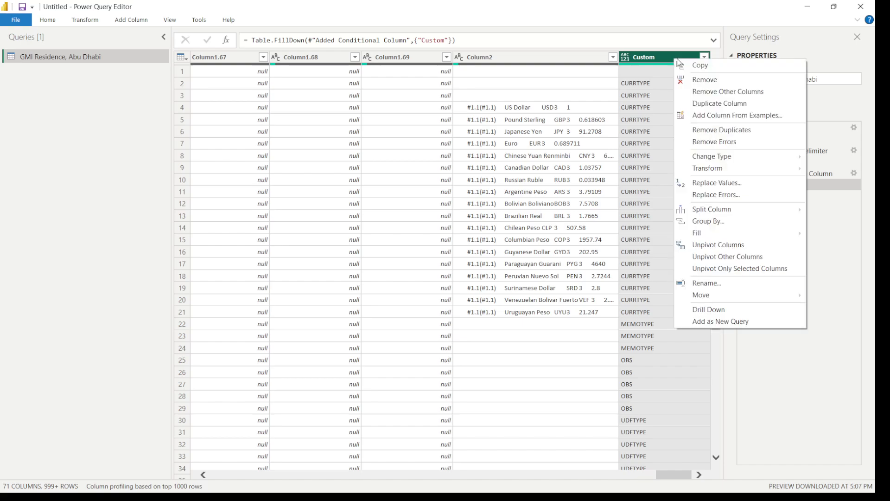
{"action": "left_click", "coordinate": [656, 60]}
{"action": "double_click", "coordinate": [658, 58]}
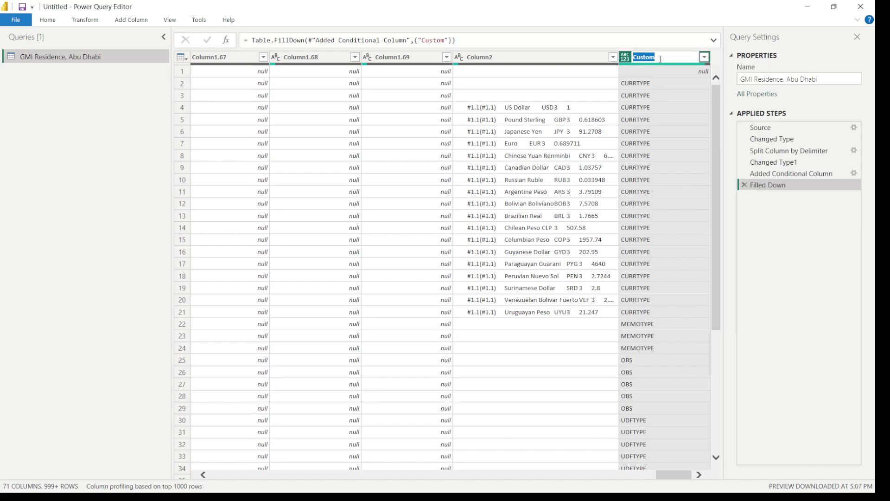
{"action": "type", "text": "Table_Name"}
{"action": "key", "text": "Return"}
Move the Table_Name column to the start of the table and place it between Column1.1 and Column1.2
{"action": "right_click", "coordinate": [660, 62]}
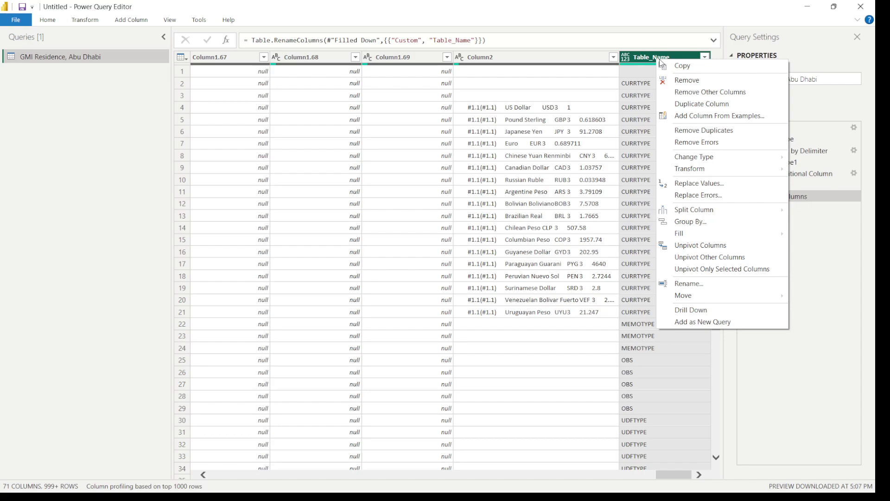
{"action": "mouse_move", "coordinate": [689, 301]}
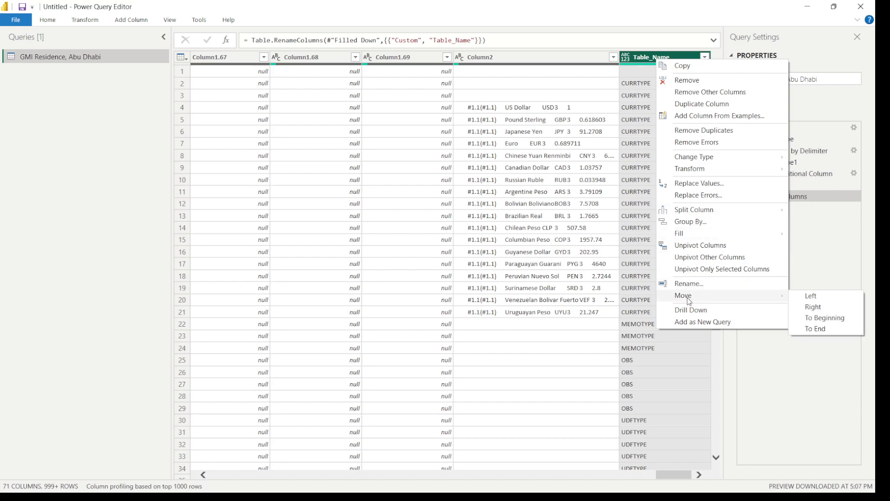
{"action": "left_click", "coordinate": [832, 320]}
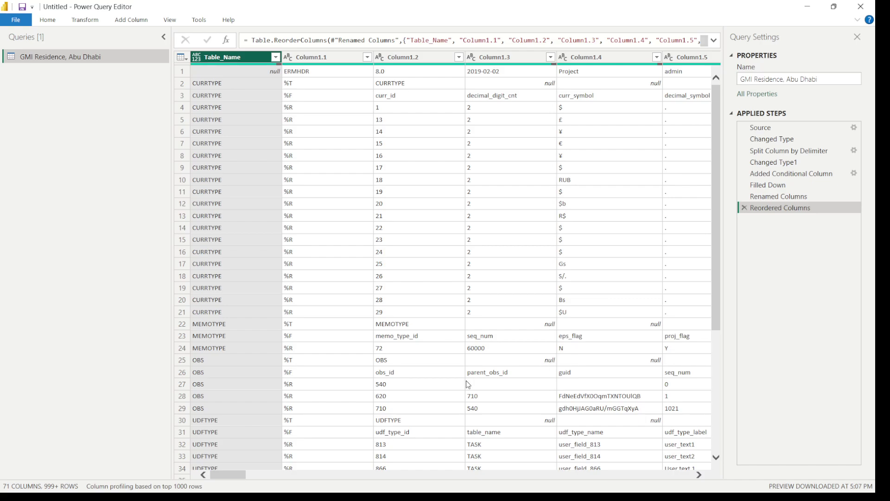
{"action": "left_click_drag", "start_coordinate": [211, 57], "coordinate": [389, 58]}
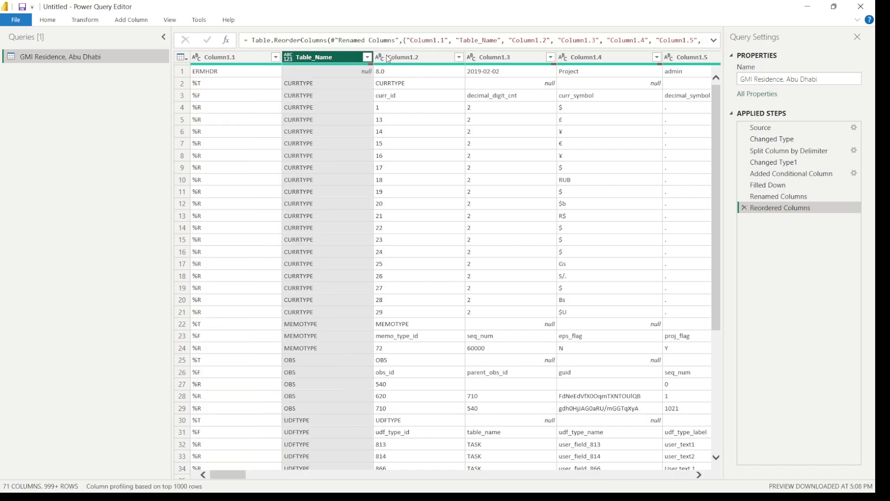
Load the full value list of Column1.1 and filter the column to only %F and %R rows
{"action": "left_click", "coordinate": [210, 88]}
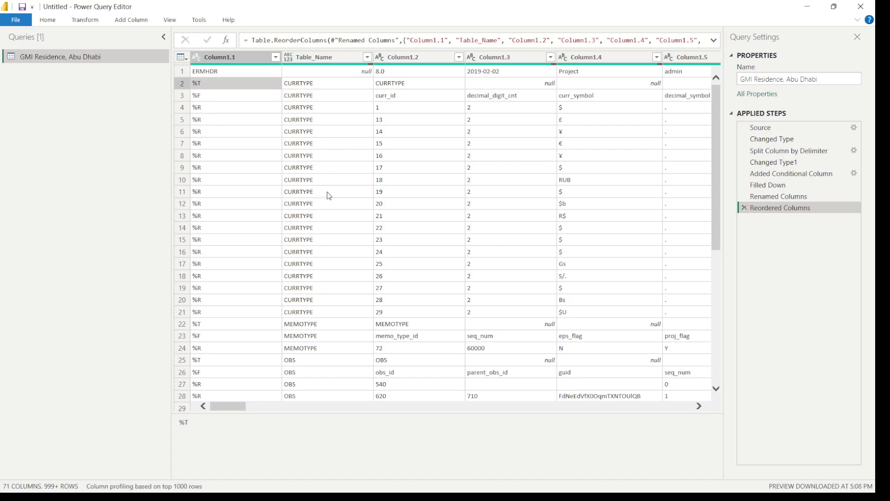
{"action": "scroll", "coordinate": [327, 195], "scroll_direction": "down", "scroll_amount": 6}
{"action": "scroll", "coordinate": [328, 204], "scroll_direction": "up", "scroll_amount": 6}
{"action": "left_click", "coordinate": [276, 59]}
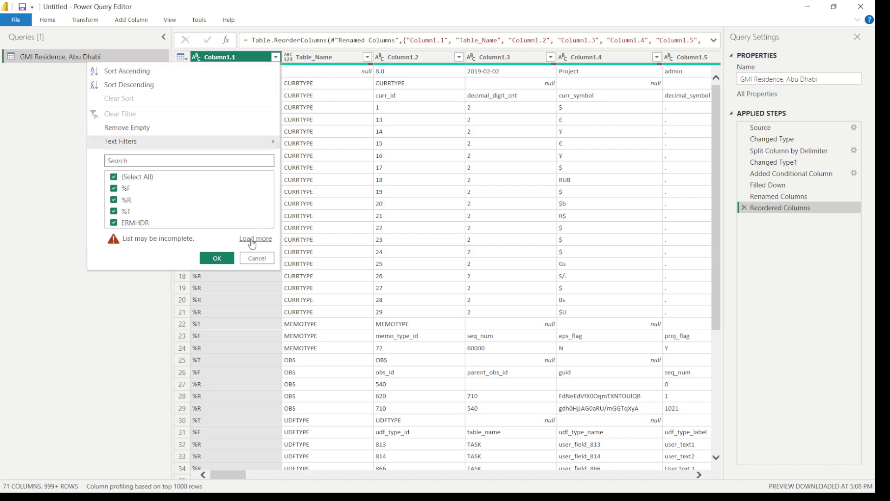
{"action": "left_click", "coordinate": [251, 239]}
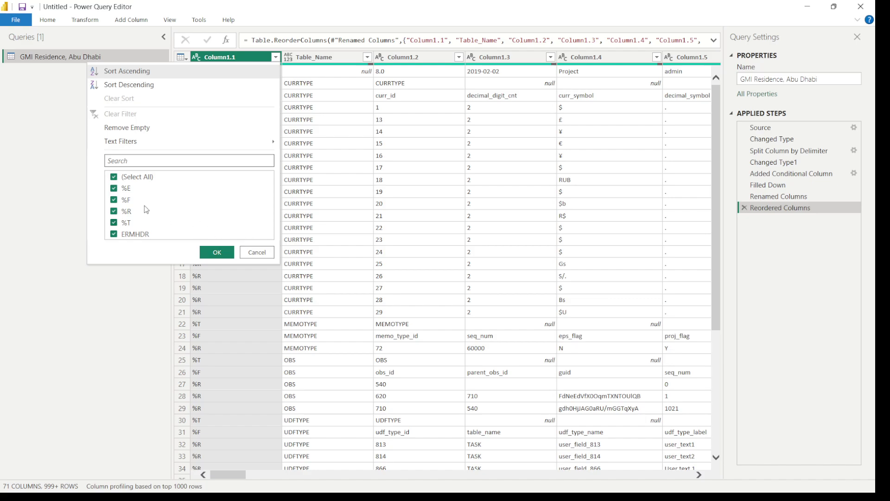
{"action": "left_click", "coordinate": [115, 179]}
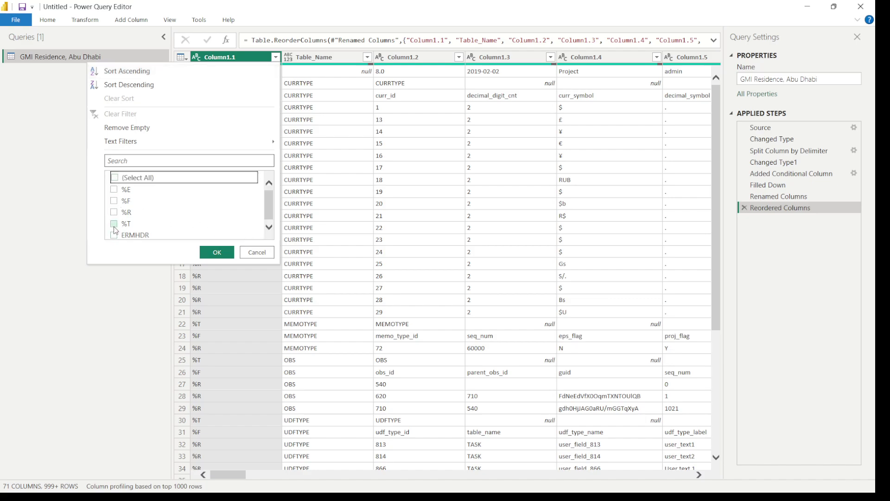
{"action": "left_click", "coordinate": [114, 200]}
{"action": "left_click", "coordinate": [115, 213]}
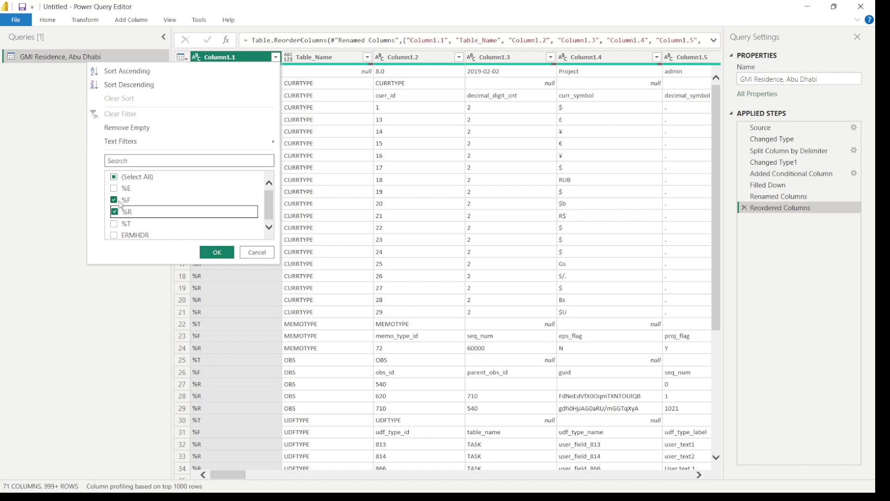
{"action": "left_click", "coordinate": [214, 252]}
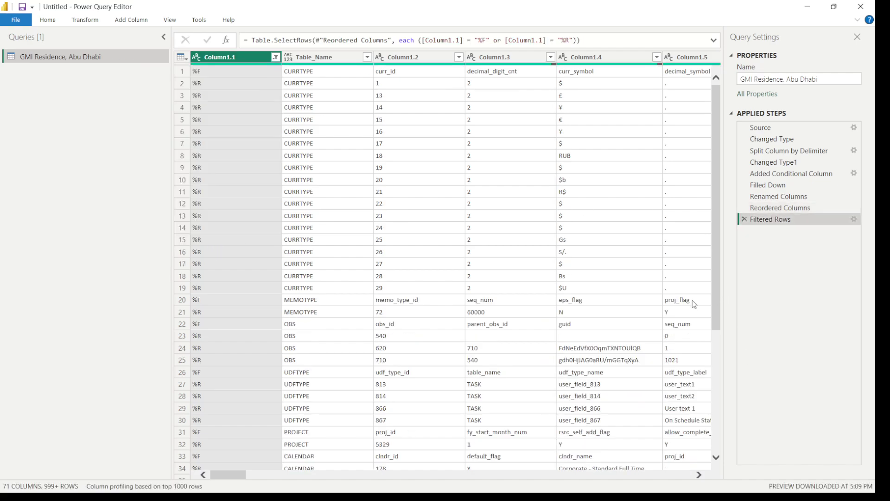
Create a reference query from GMI Residence, Abu Dhabi and name it ACTYCODE
{"action": "right_click", "coordinate": [72, 57]}
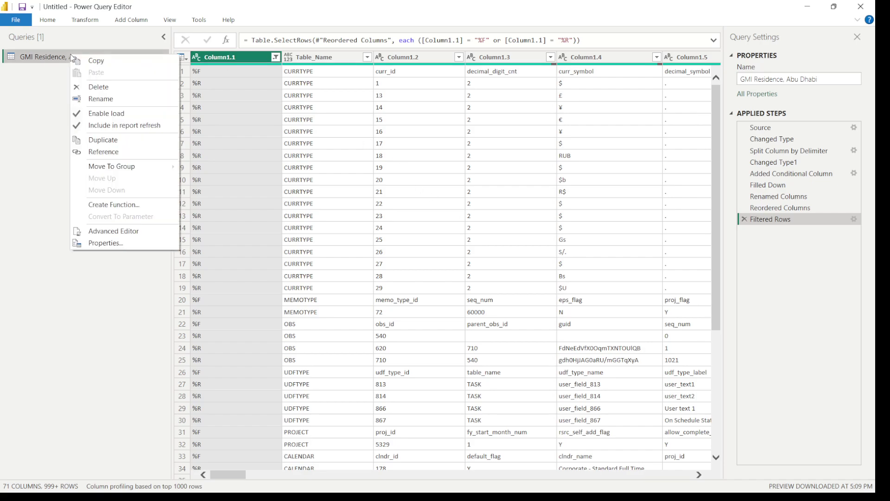
{"action": "left_click", "coordinate": [97, 153]}
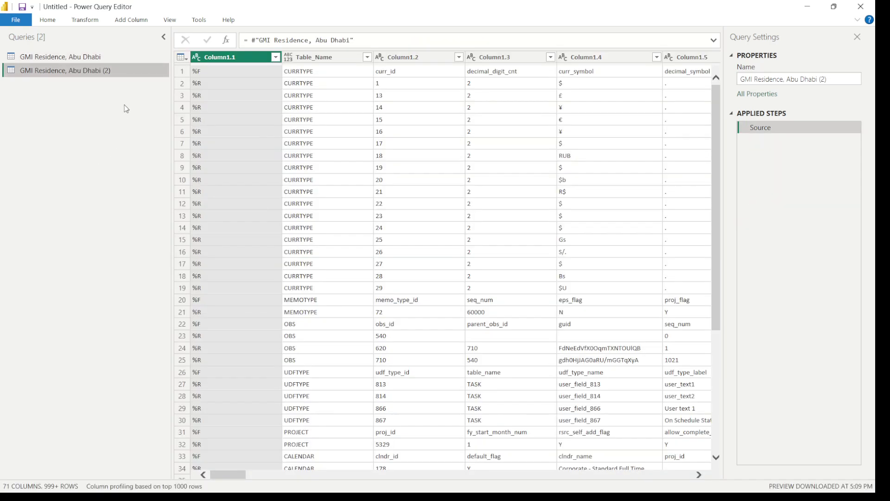
{"action": "double_click", "coordinate": [126, 74]}
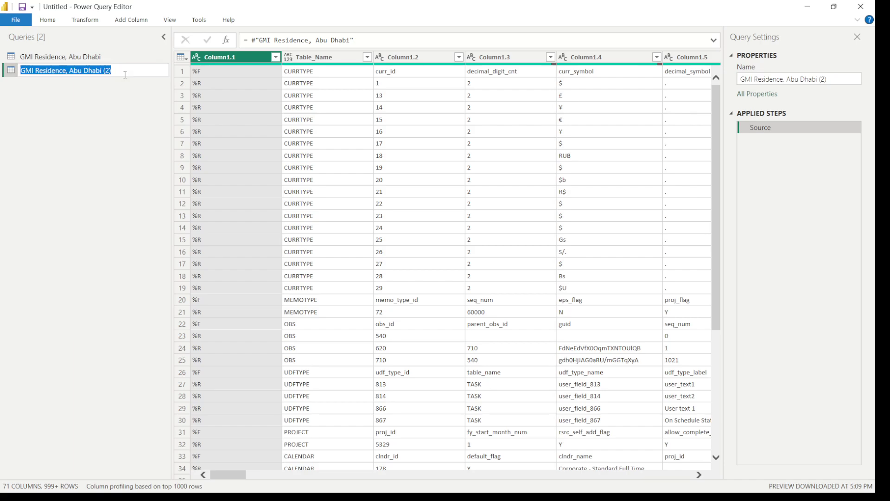
{"action": "type", "text": "ACTYCODE"}
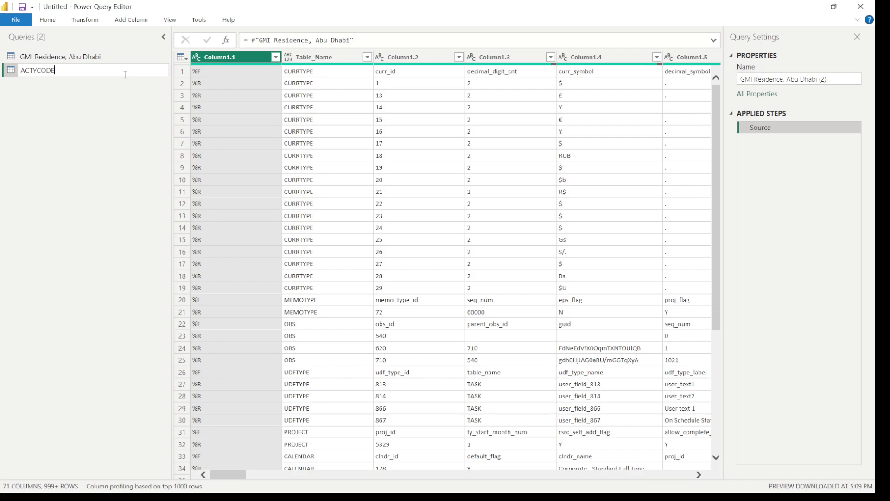
{"action": "key", "text": "Return"}
Load all Table_Name values in the ACTYCODE query and filter the column to only ACTVCODE
{"action": "left_click", "coordinate": [325, 57]}
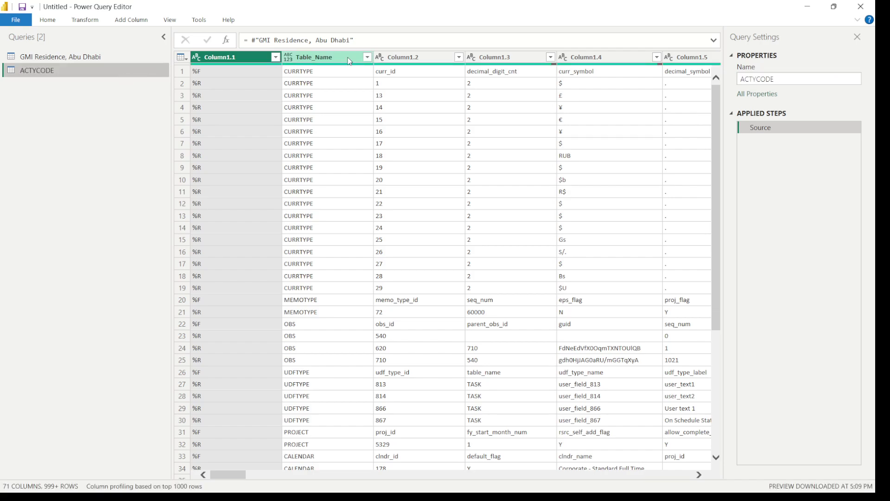
{"action": "left_click", "coordinate": [368, 56]}
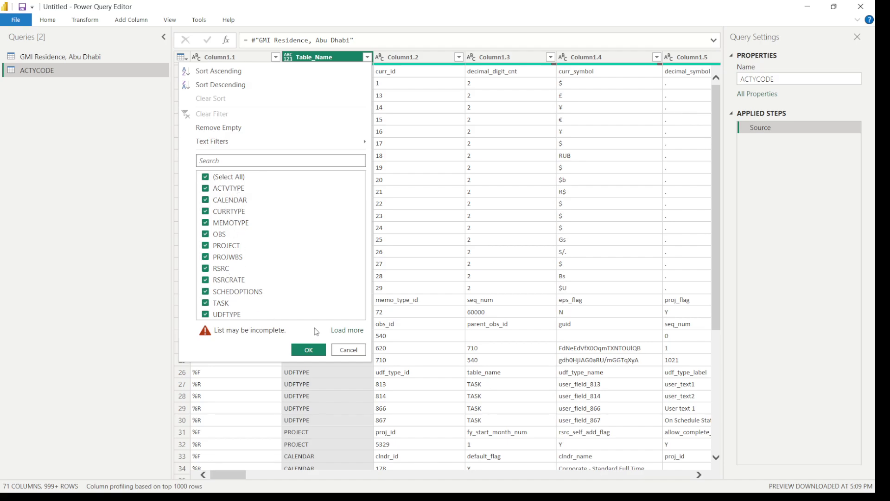
{"action": "left_click", "coordinate": [346, 330]}
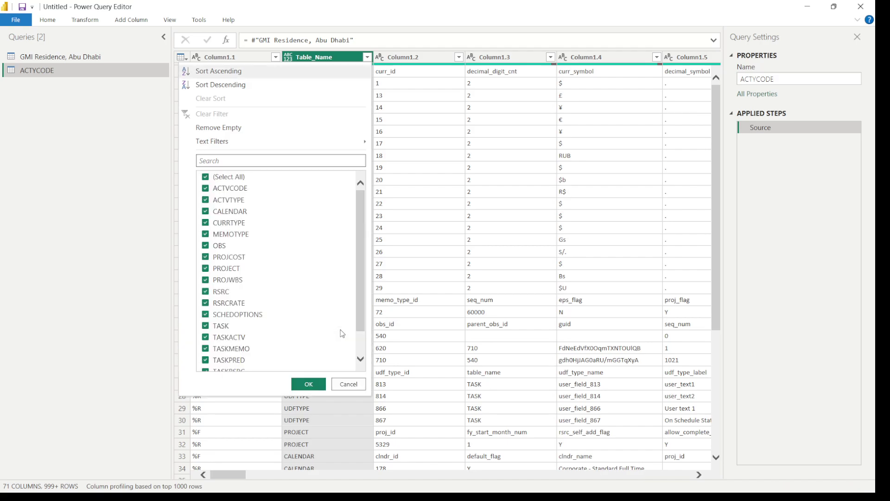
{"action": "left_click", "coordinate": [205, 177]}
{"action": "left_click", "coordinate": [205, 188]}
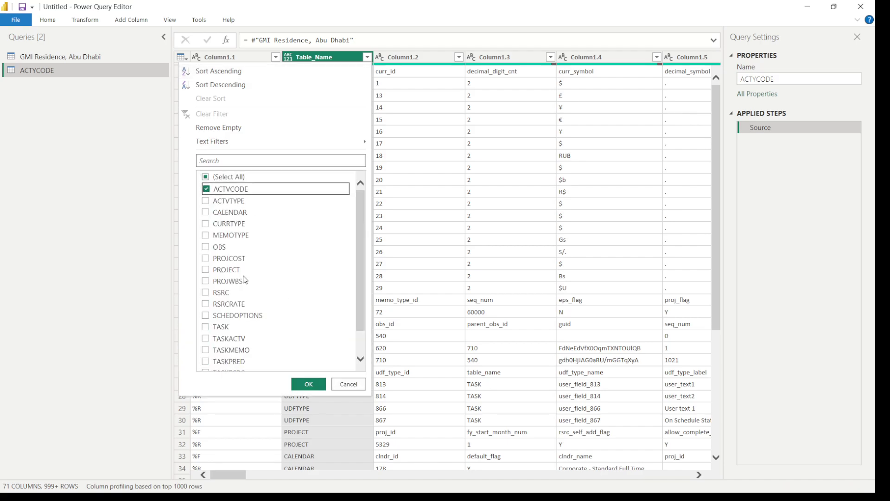
{"action": "left_click", "coordinate": [308, 384]}
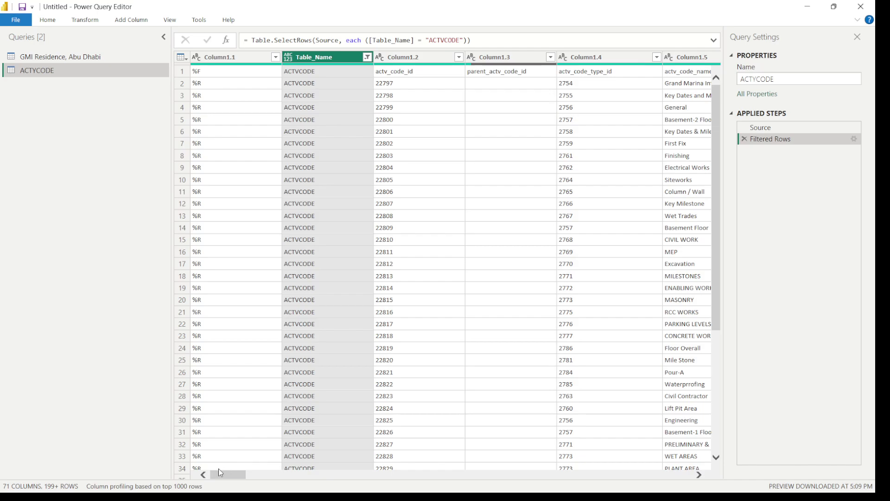
Promote the first row of the ACTYCODE query to column headers
{"action": "mouse_move", "coordinate": [220, 472]}
{"action": "left_mouse_down"}
{"action": "mouse_move", "coordinate": [463, 487]}
{"action": "mouse_move", "coordinate": [218, 477]}
{"action": "left_mouse_up"}
{"action": "left_click", "coordinate": [85, 20]}
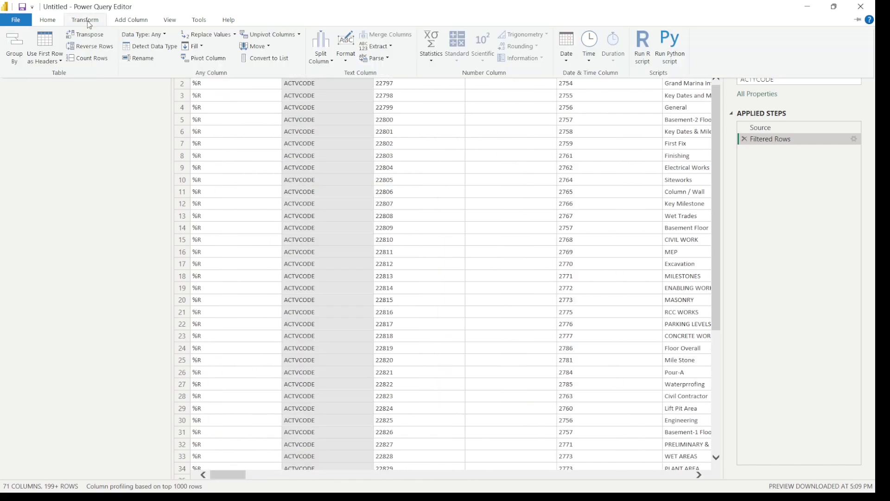
{"action": "left_click", "coordinate": [62, 61]}
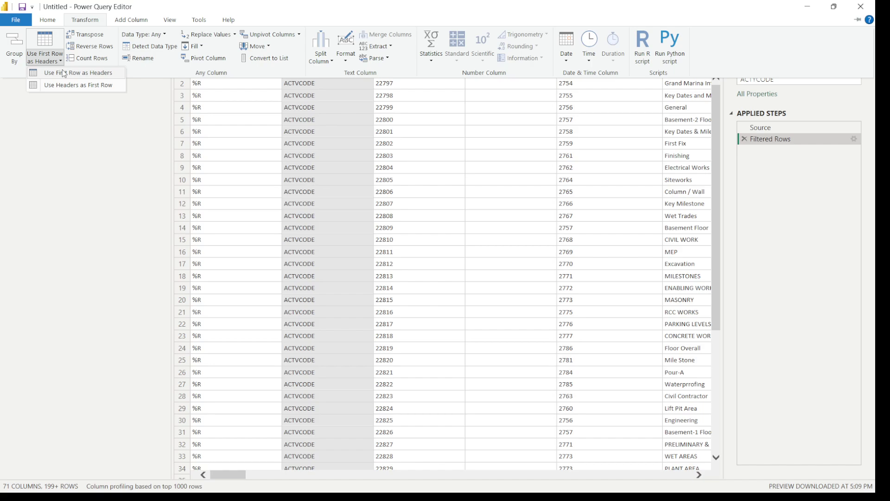
{"action": "left_click", "coordinate": [63, 73]}
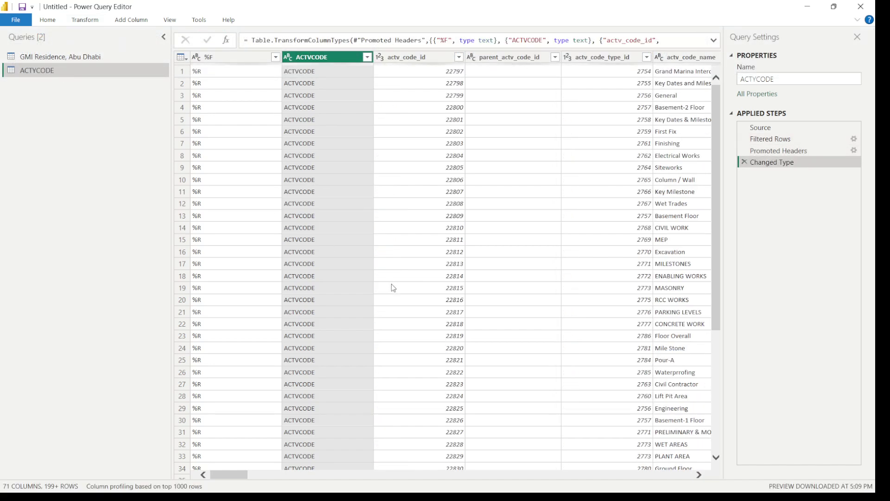
Check the filter values of Column11, Column12, Column17 and Column25 in the ACTYCODE query for any data
{"action": "left_click_drag", "start_coordinate": [237, 475], "coordinate": [287, 480]}
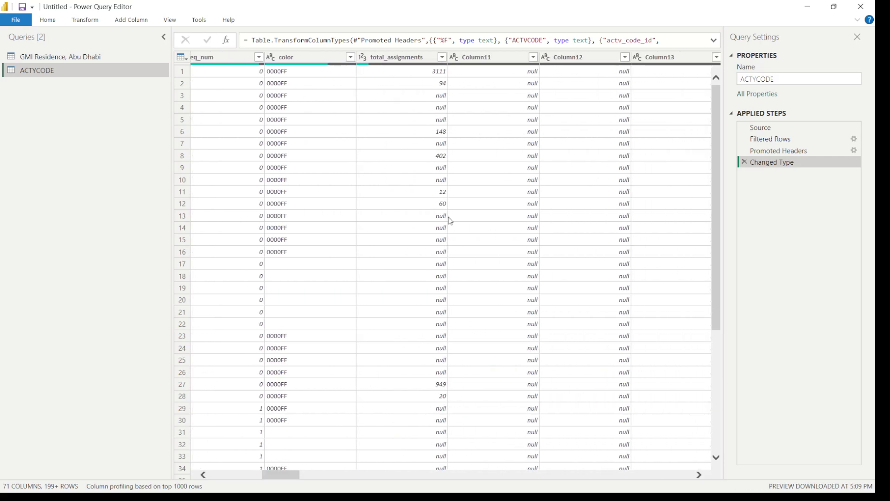
{"action": "left_click", "coordinate": [533, 57]}
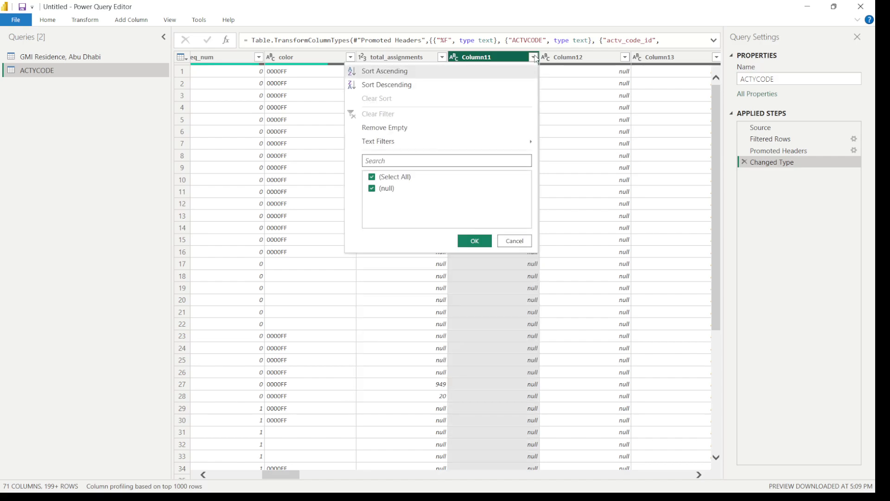
{"action": "left_click", "coordinate": [608, 55]}
{"action": "left_click", "coordinate": [625, 57]}
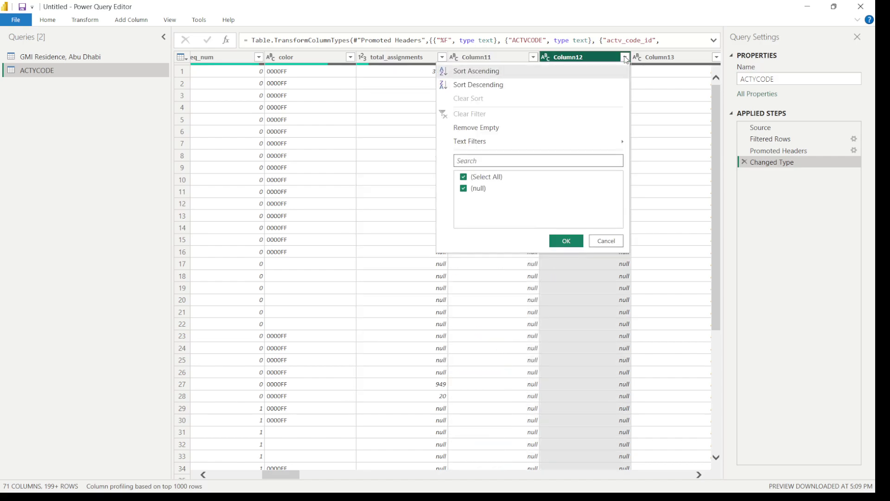
{"action": "left_click", "coordinate": [637, 171]}
{"action": "left_click_drag", "start_coordinate": [279, 474], "coordinate": [318, 474]}
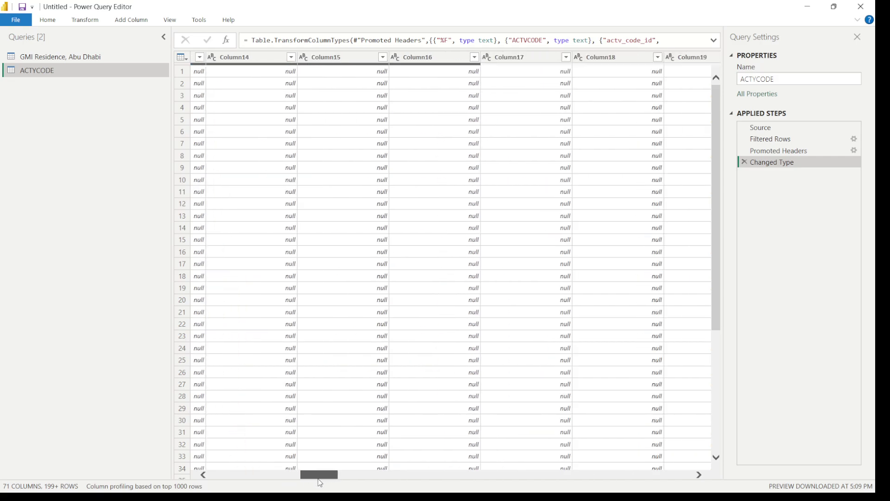
{"action": "left_click", "coordinate": [556, 58]}
{"action": "left_click", "coordinate": [565, 57]}
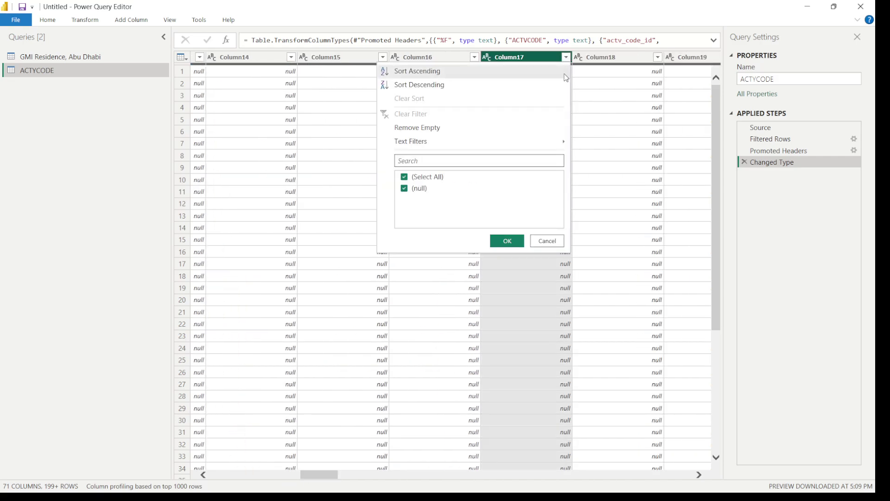
{"action": "left_click", "coordinate": [546, 241]}
{"action": "left_click_drag", "start_coordinate": [319, 474], "coordinate": [371, 474]}
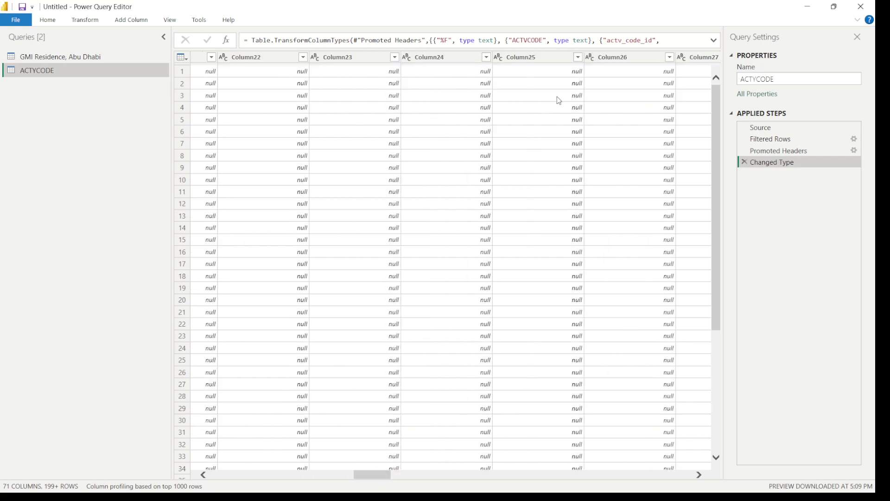
{"action": "left_click", "coordinate": [568, 58]}
{"action": "left_click", "coordinate": [578, 57]}
{"action": "left_click", "coordinate": [603, 72]}
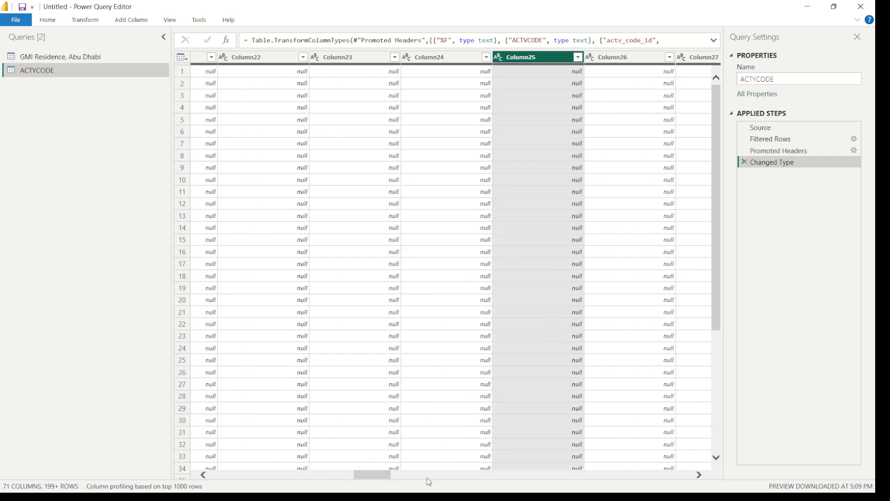
Check the filter values of Column38, Column35, Column45 and Column48 in the ACTYCODE query for any data
{"action": "left_click_drag", "start_coordinate": [373, 474], "coordinate": [459, 473]}
{"action": "left_click", "coordinate": [619, 57]}
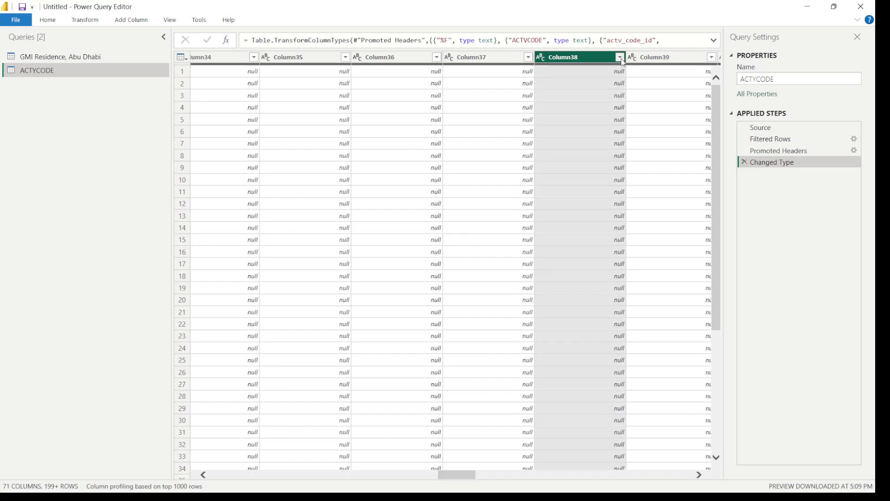
{"action": "key", "text": "Escape"}
{"action": "left_click", "coordinate": [346, 57]}
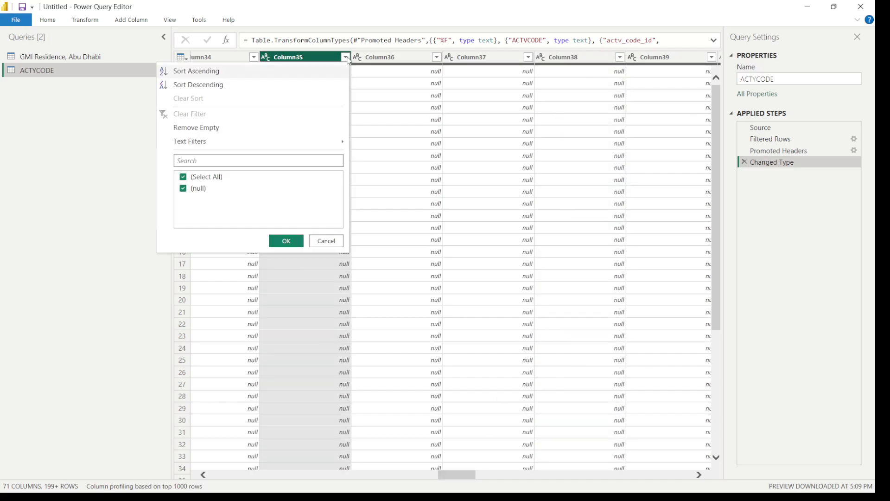
{"action": "key", "text": "Escape"}
{"action": "left_click_drag", "start_coordinate": [443, 474], "coordinate": [521, 482]}
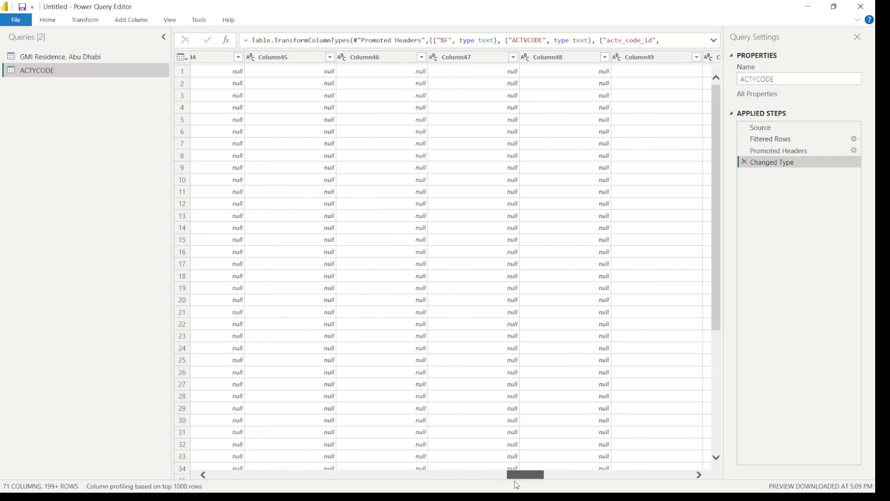
{"action": "left_click", "coordinate": [332, 58]}
{"action": "left_click", "coordinate": [329, 57]}
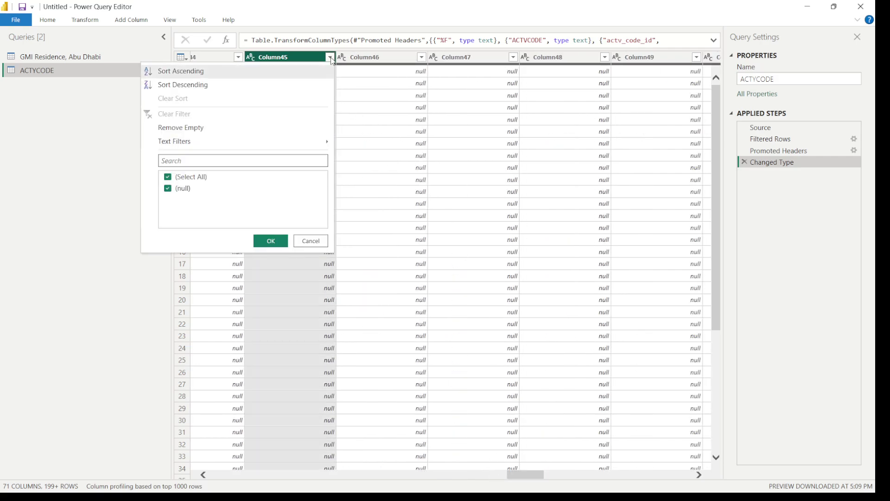
{"action": "key", "text": "Escape"}
{"action": "left_click", "coordinate": [606, 60]}
{"action": "left_click", "coordinate": [605, 58]}
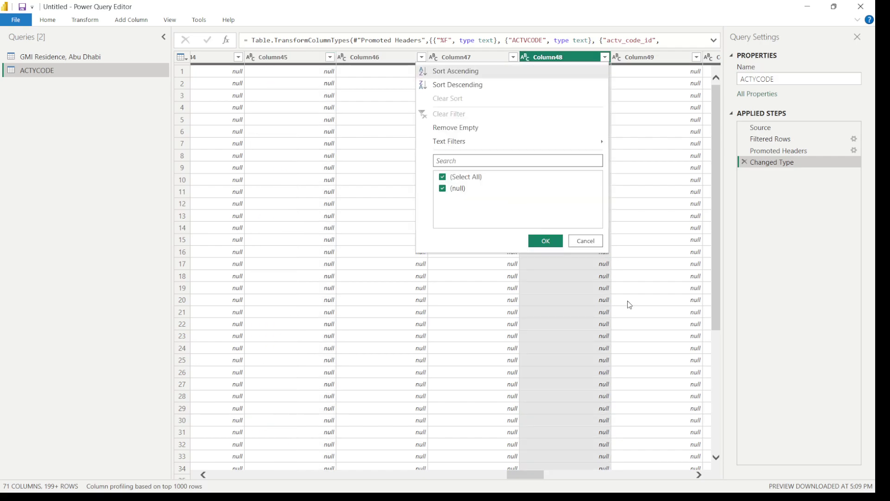
{"action": "key", "text": "Escape"}
Check the filter values of the last numbered columns, including Column59, Column67, Column64 and Column70, for any data
{"action": "left_click_drag", "start_coordinate": [527, 471], "coordinate": [602, 473]}
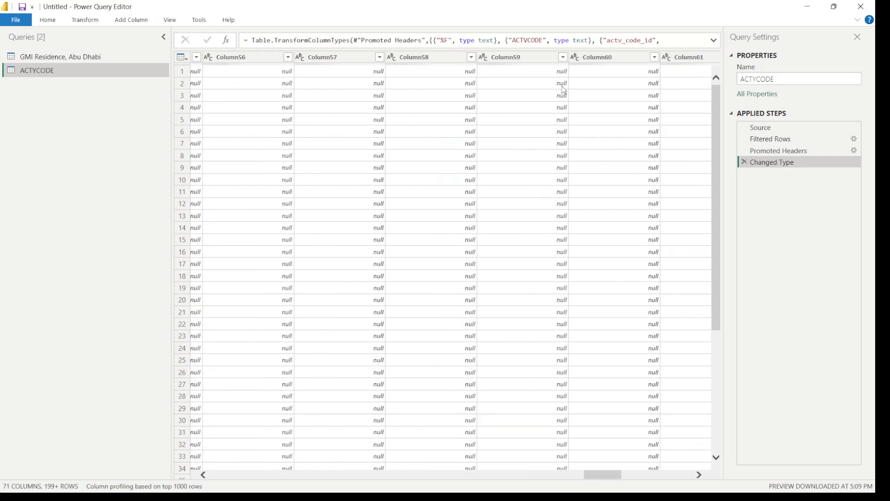
{"action": "left_click", "coordinate": [558, 58]}
{"action": "left_click", "coordinate": [562, 57]}
{"action": "key", "text": "Escape"}
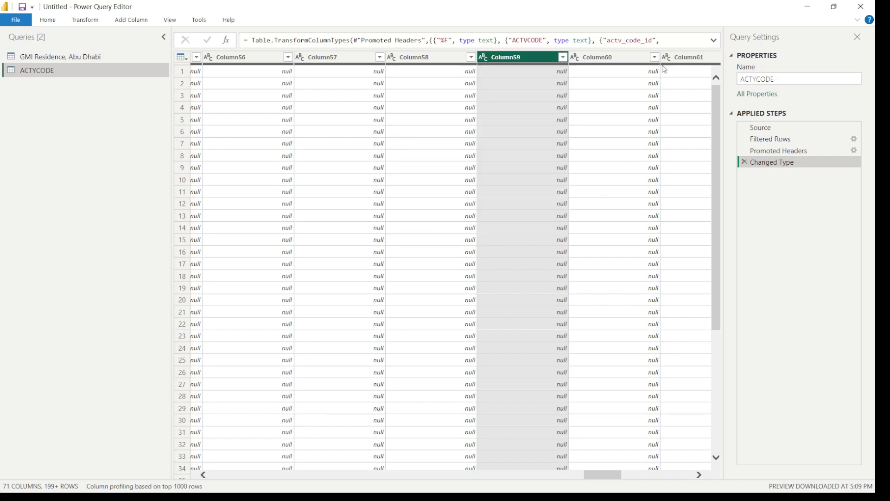
{"action": "left_click", "coordinate": [658, 55]}
{"action": "key", "text": "Escape"}
{"action": "left_click_drag", "start_coordinate": [610, 474], "coordinate": [656, 472]}
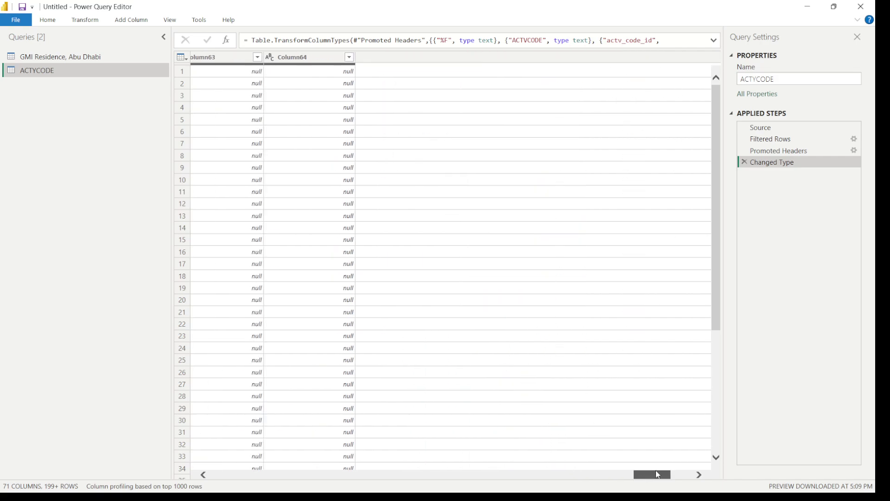
{"action": "left_click", "coordinate": [625, 60]}
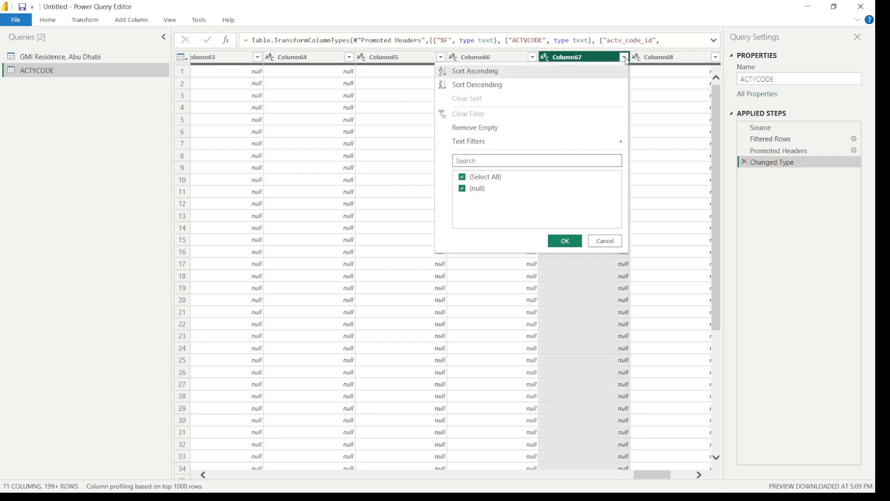
{"action": "key", "text": "Escape"}
{"action": "left_click", "coordinate": [349, 59]}
{"action": "key", "text": "Escape"}
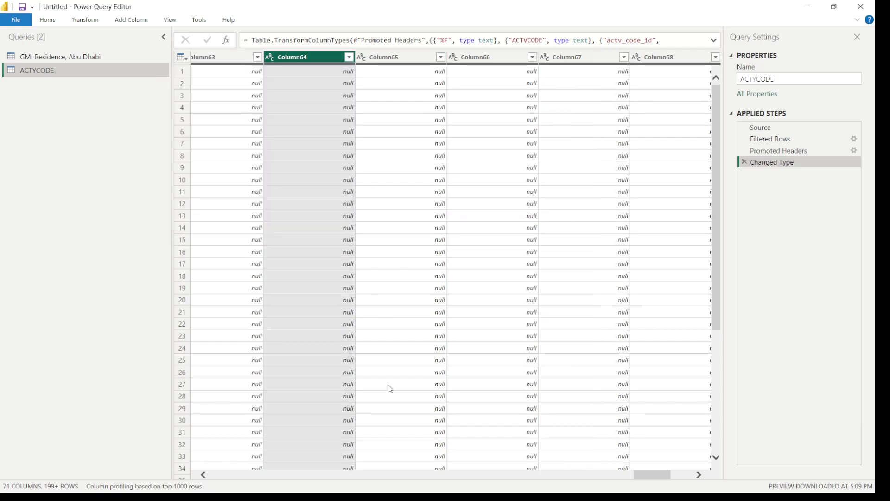
{"action": "left_click_drag", "start_coordinate": [651, 475], "coordinate": [684, 472]}
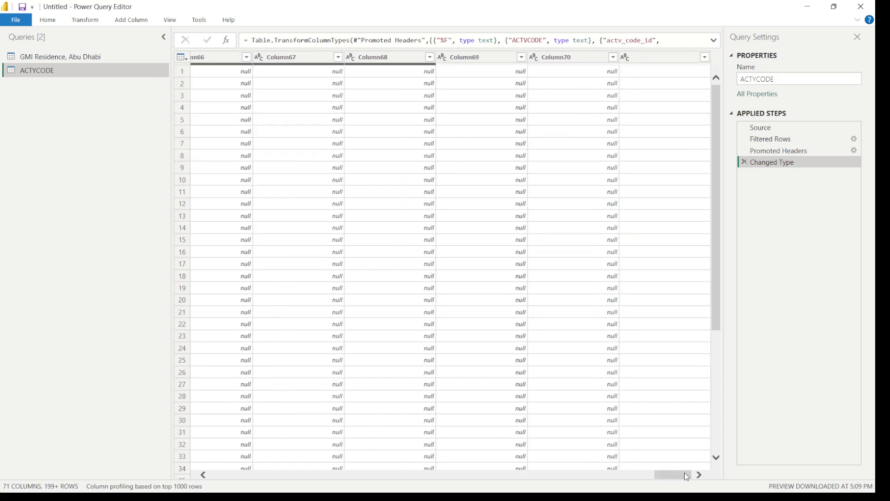
{"action": "left_click", "coordinate": [613, 60]}
{"action": "left_click", "coordinate": [613, 58]}
{"action": "left_click", "coordinate": [614, 58]}
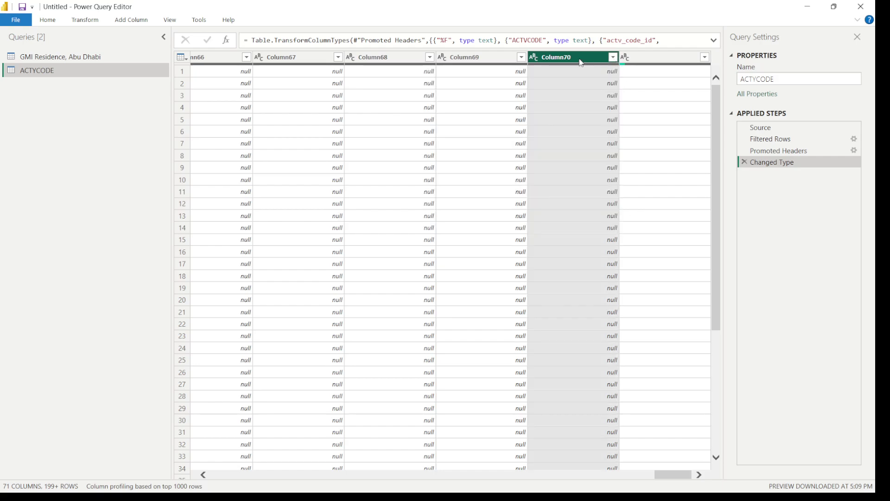
Remove the columns from Column11 through Column70 from the ACTYCODE query
{"action": "left_click_drag", "start_coordinate": [670, 476], "coordinate": [288, 468]}
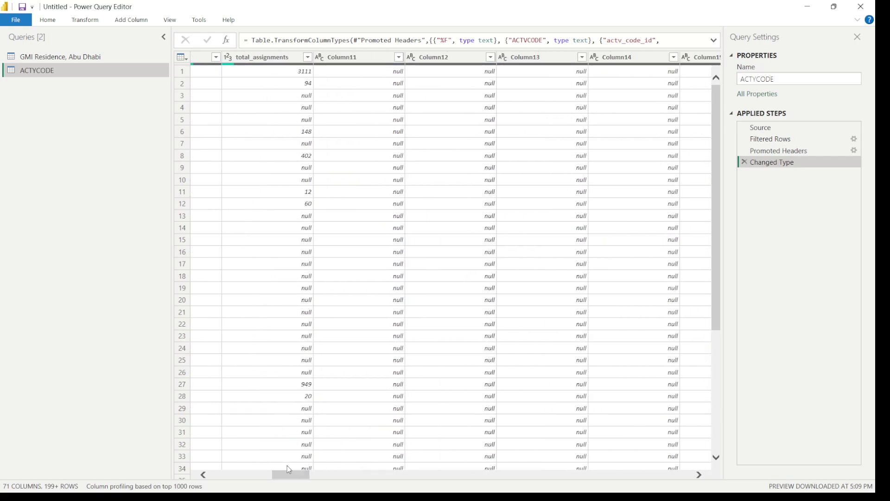
{"action": "left_click", "coordinate": [466, 57]}
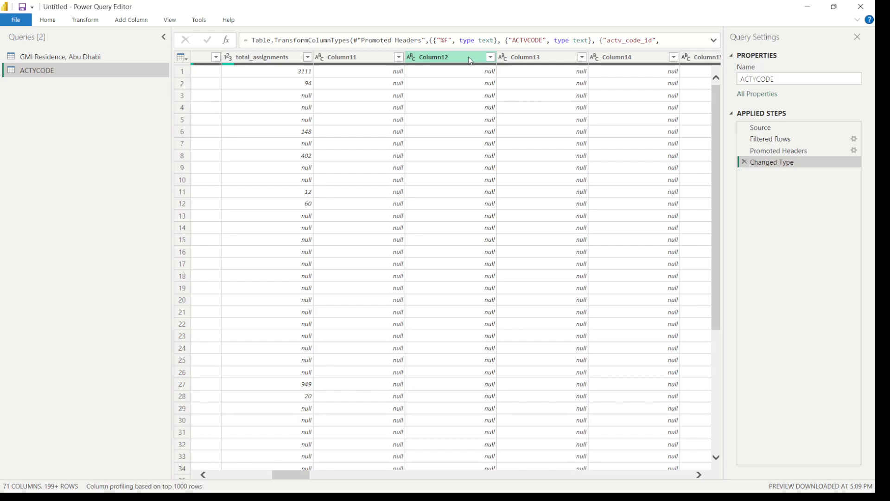
{"action": "left_click", "coordinate": [398, 57]}
{"action": "left_click", "coordinate": [397, 58]}
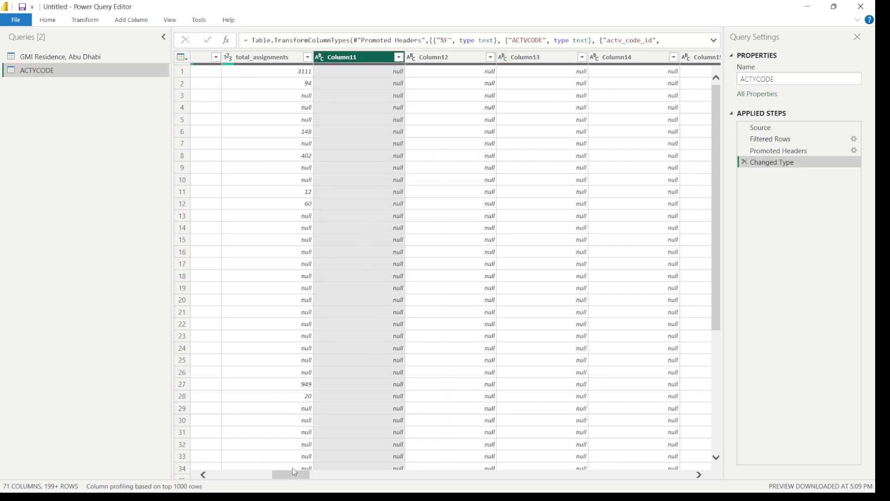
{"action": "left_click_drag", "start_coordinate": [294, 471], "coordinate": [676, 474]}
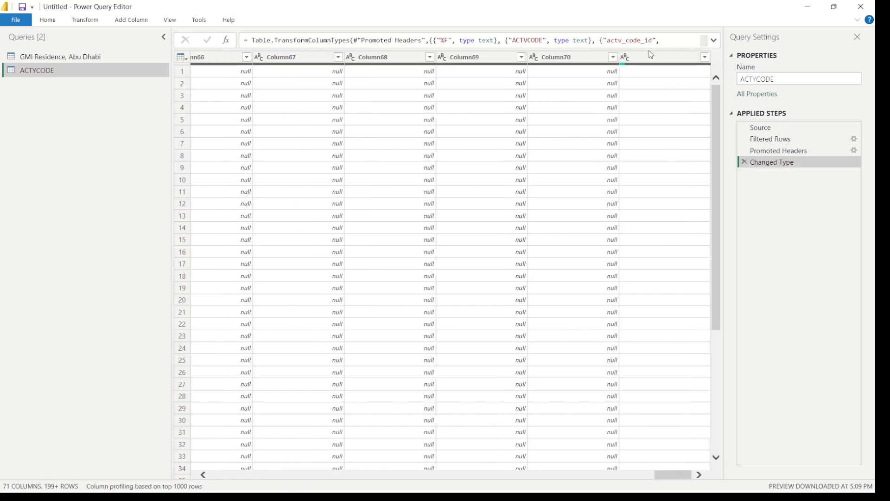
{"action": "left_click", "coordinate": [579, 57], "text": "shift"}
{"action": "right_click", "coordinate": [582, 58]}
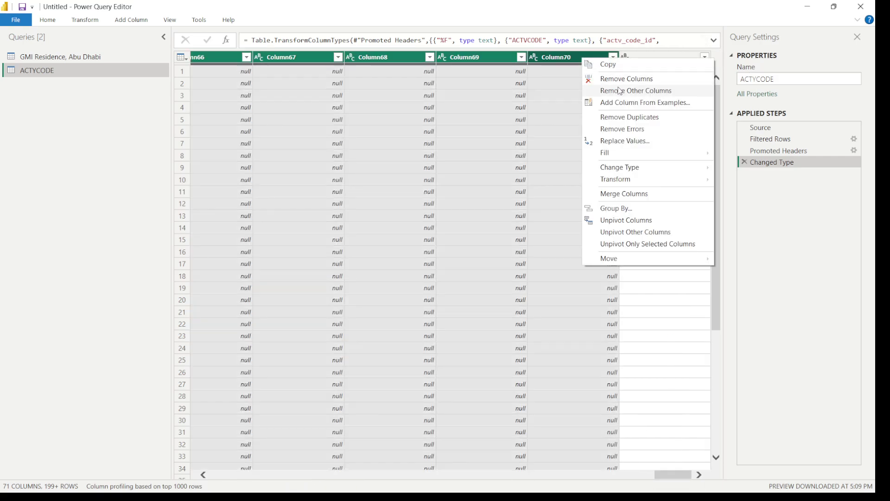
{"action": "left_click", "coordinate": [608, 78]}
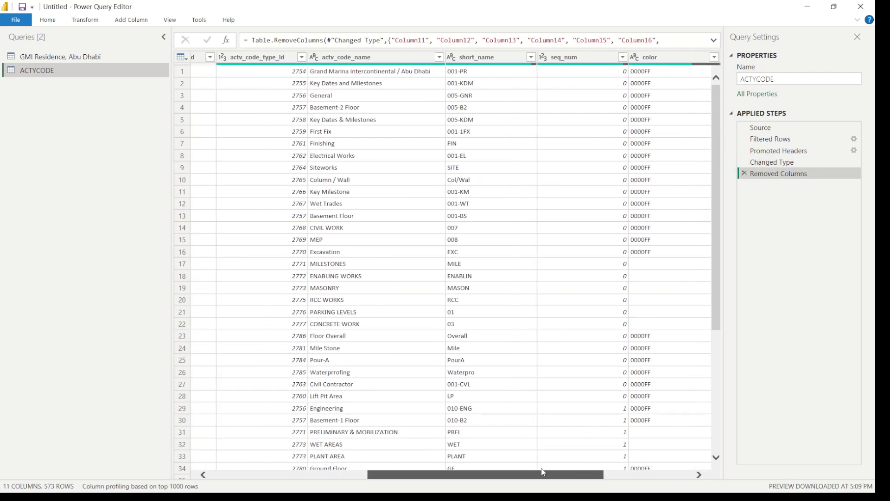
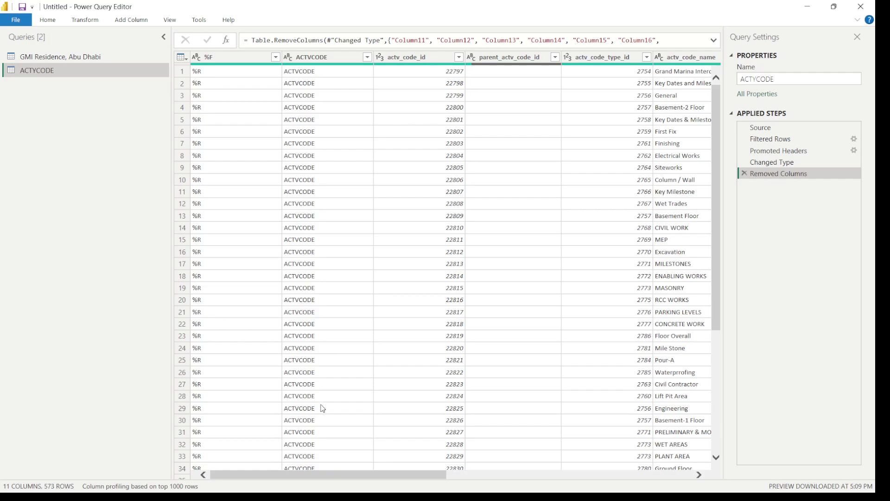
{"action": "left_click_drag", "start_coordinate": [313, 473], "coordinate": [243, 438]}
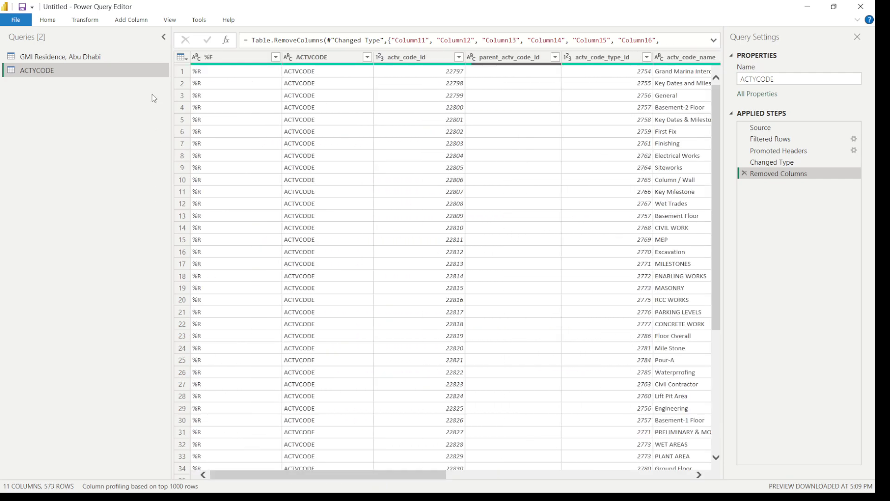
Create another reference query from GMI Residence, Abu Dhabi and name it ACTYTASJ
{"action": "left_click", "coordinate": [97, 58]}
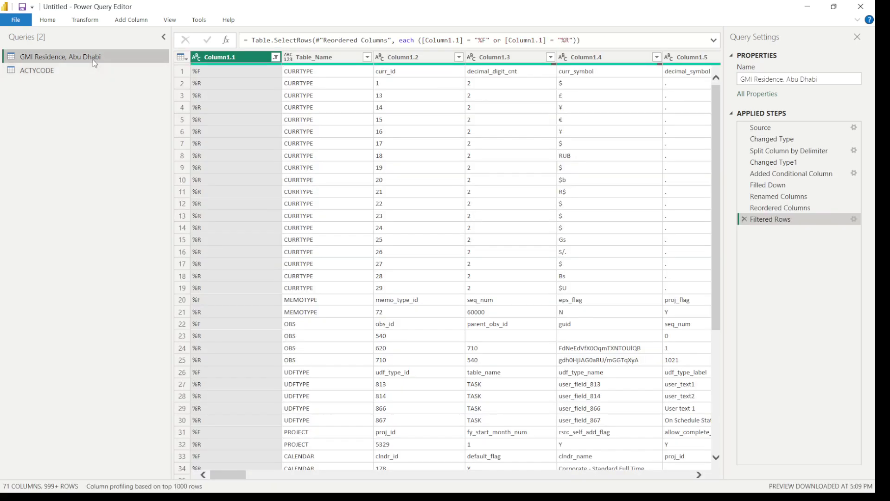
{"action": "right_click", "coordinate": [94, 59]}
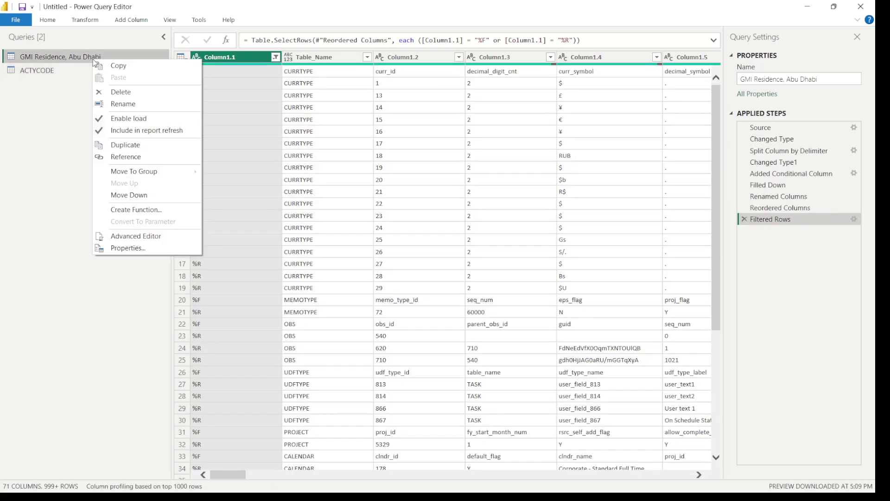
{"action": "left_click", "coordinate": [126, 156]}
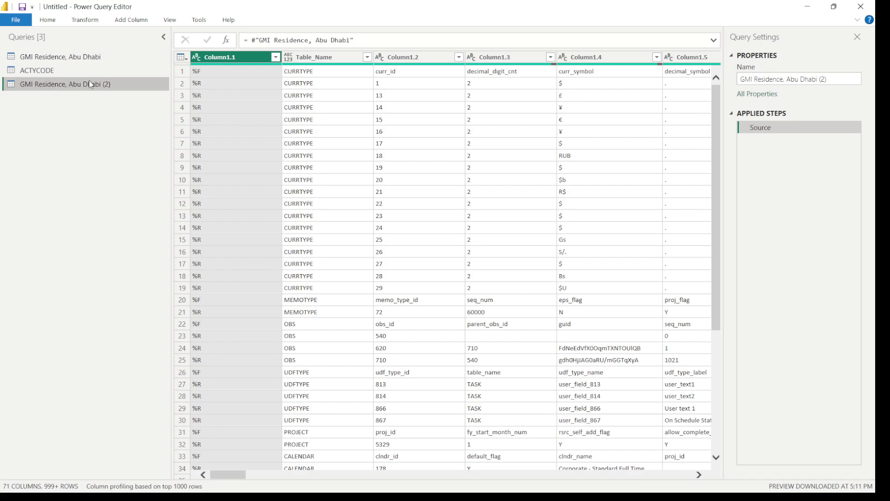
{"action": "left_click", "coordinate": [44, 73]}
{"action": "left_click", "coordinate": [43, 86]}
{"action": "double_click", "coordinate": [43, 85]}
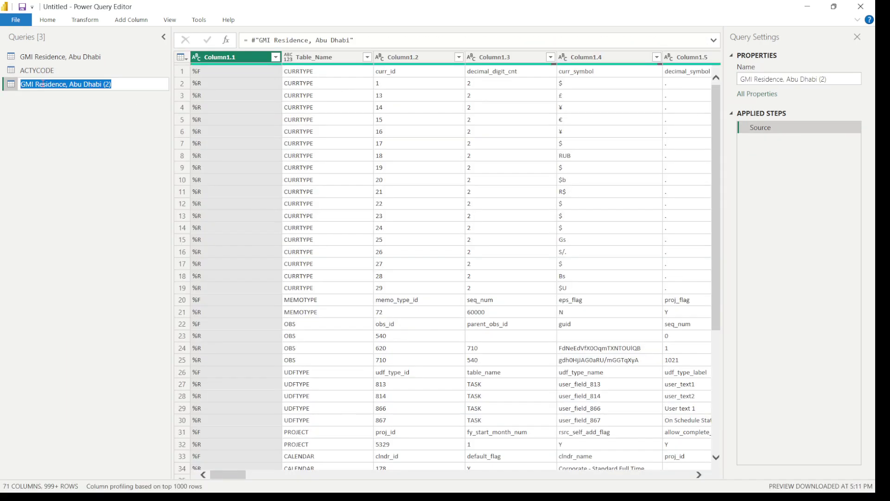
{"action": "type", "text": "ACTYTASJ"}
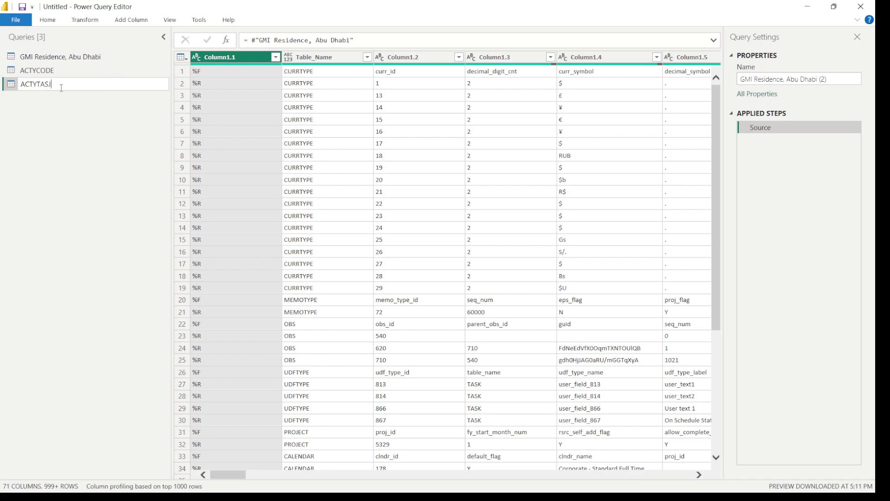
{"action": "key", "text": "Return"}
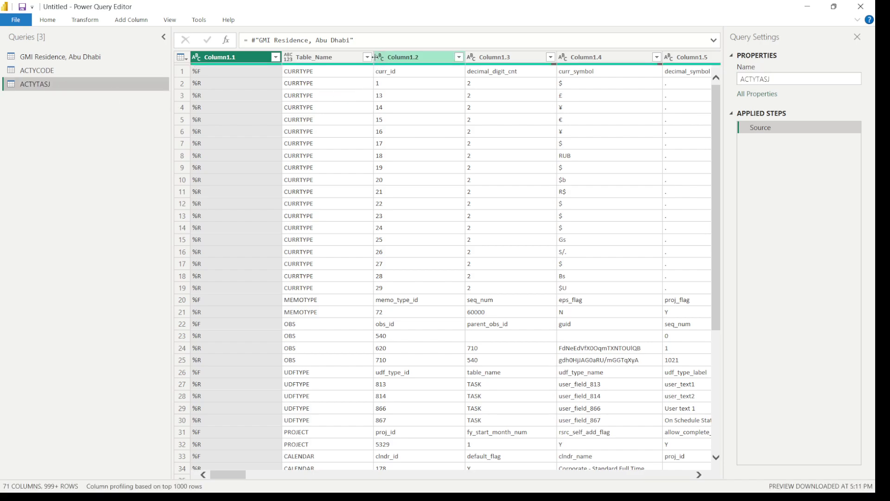
Load the complete Table_Name filter list in the new query and keep only the TASKACTV rows
{"action": "left_click", "coordinate": [366, 58]}
{"action": "left_click", "coordinate": [367, 58]}
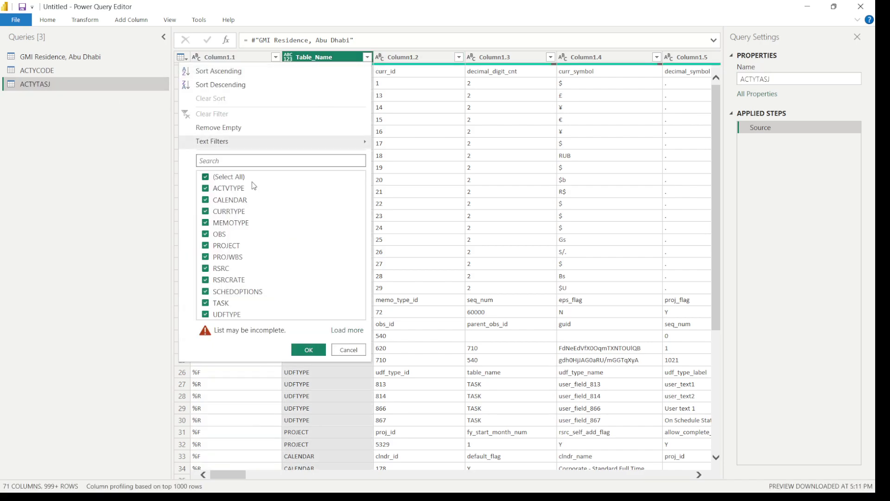
{"action": "left_click", "coordinate": [349, 330]}
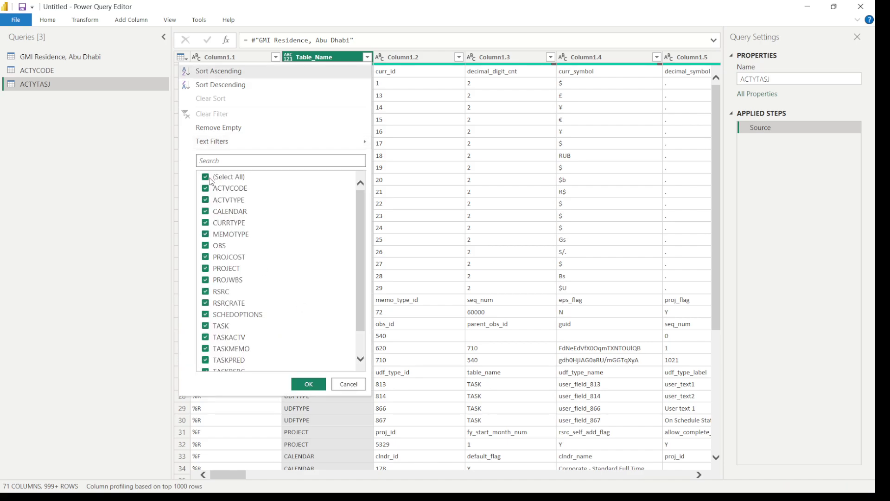
{"action": "left_click", "coordinate": [206, 177]}
{"action": "left_click", "coordinate": [207, 338]}
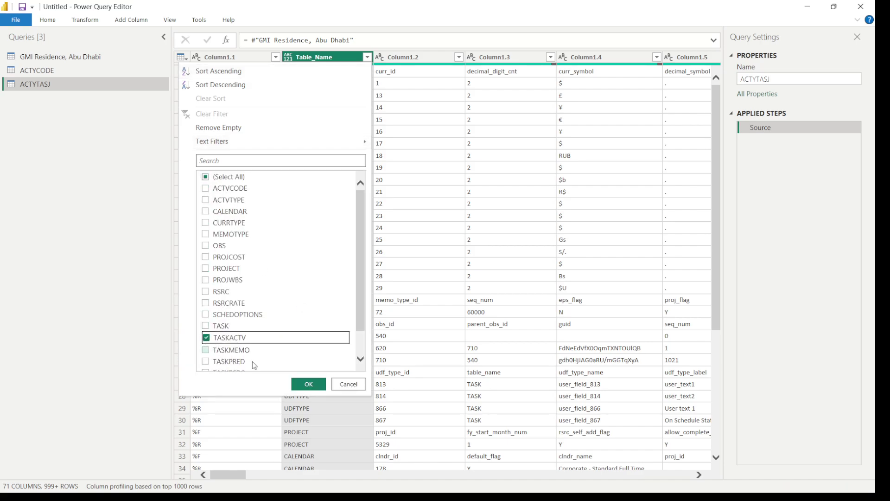
{"action": "left_click", "coordinate": [309, 384]}
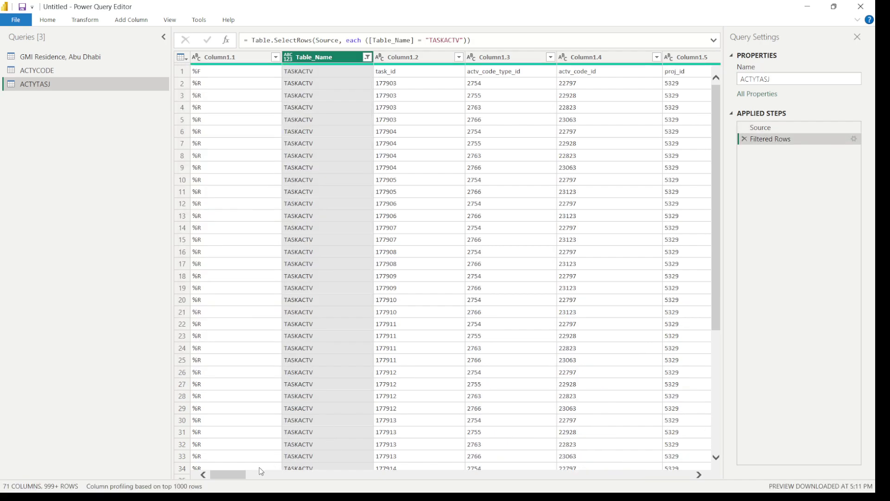
Change the Table_Name filter so that it keeps only the TASK rows instead of TASKACTV
{"action": "scroll", "coordinate": [227, 478], "scroll_direction": "right", "scroll_amount": 1}
{"action": "left_click_drag", "start_coordinate": [226, 479], "coordinate": [207, 489]}
{"action": "left_click", "coordinate": [698, 474]}
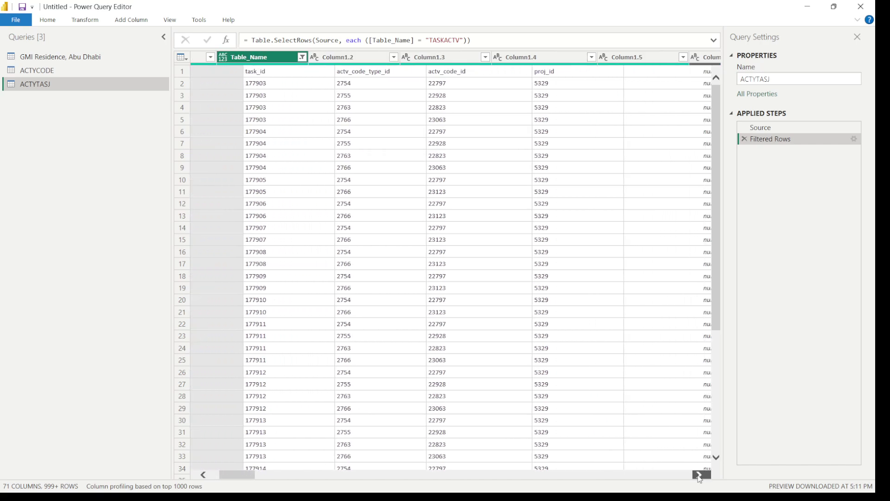
{"action": "left_click_drag", "start_coordinate": [699, 475], "coordinate": [696, 478]}
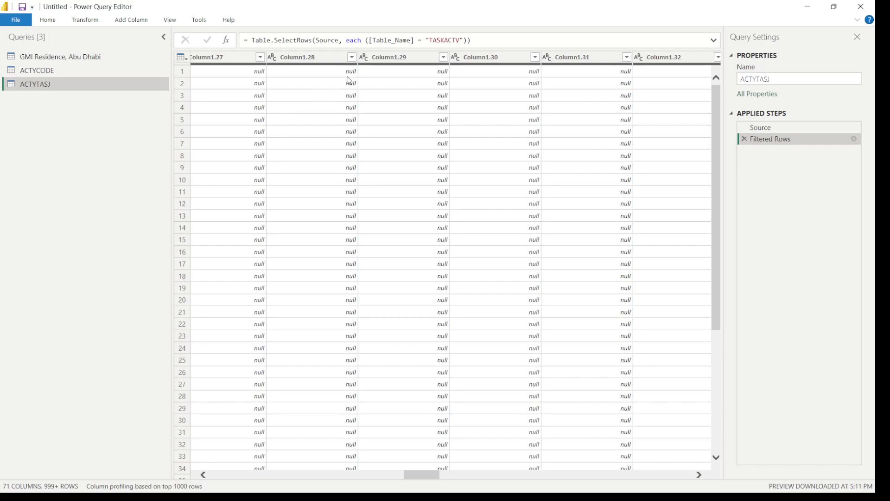
{"action": "left_click_drag", "start_coordinate": [430, 475], "coordinate": [226, 483]}
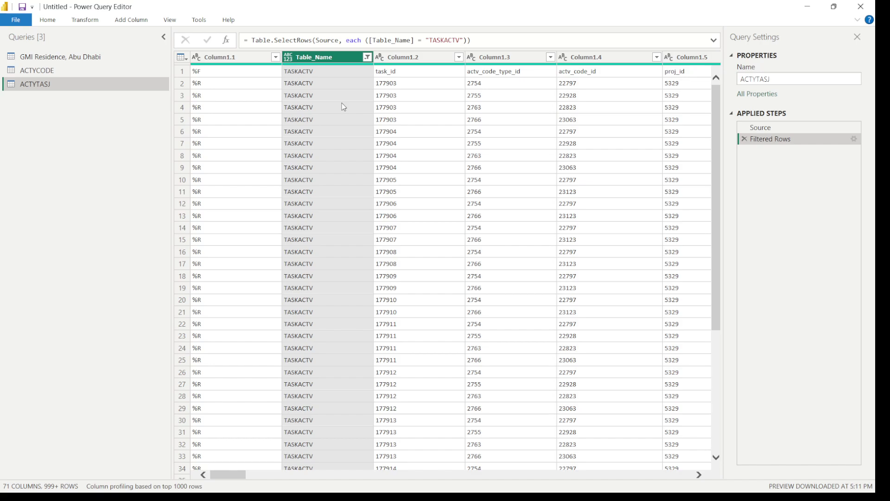
{"action": "left_click", "coordinate": [367, 57]}
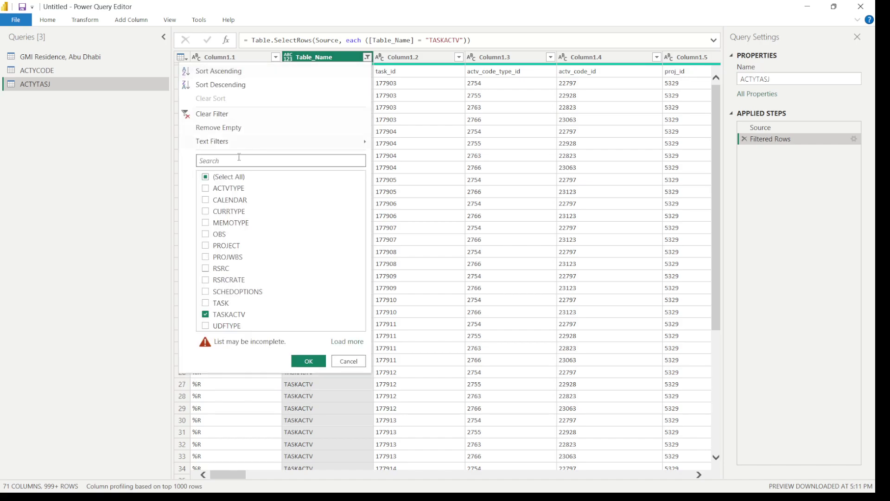
{"action": "left_click", "coordinate": [205, 303]}
{"action": "left_click", "coordinate": [205, 315]}
{"action": "left_click", "coordinate": [303, 356]}
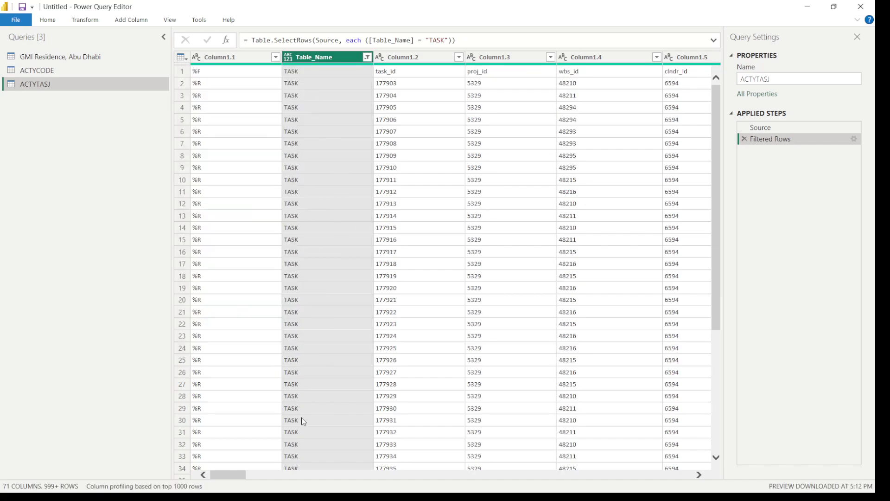
Examine the task_code and task_name values of the filtered rows in Column1.15 and Column1.16
{"action": "left_click_drag", "start_coordinate": [234, 474], "coordinate": [339, 481]}
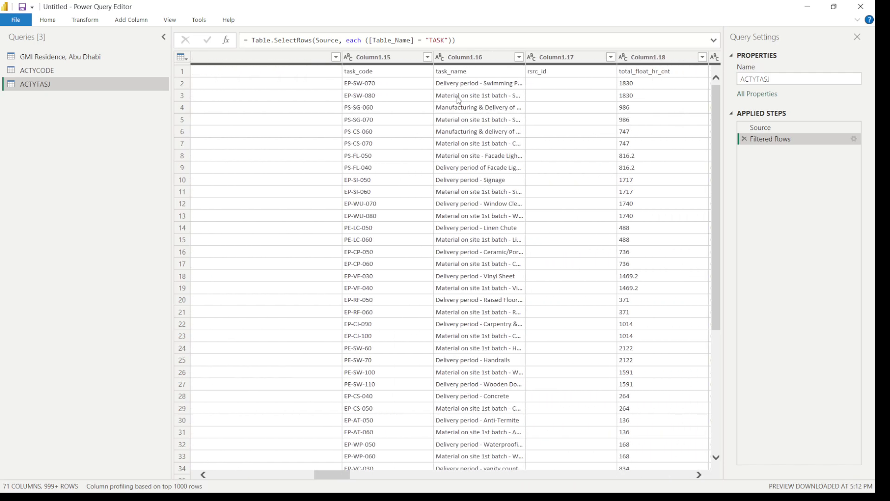
{"action": "left_click", "coordinate": [466, 146]}
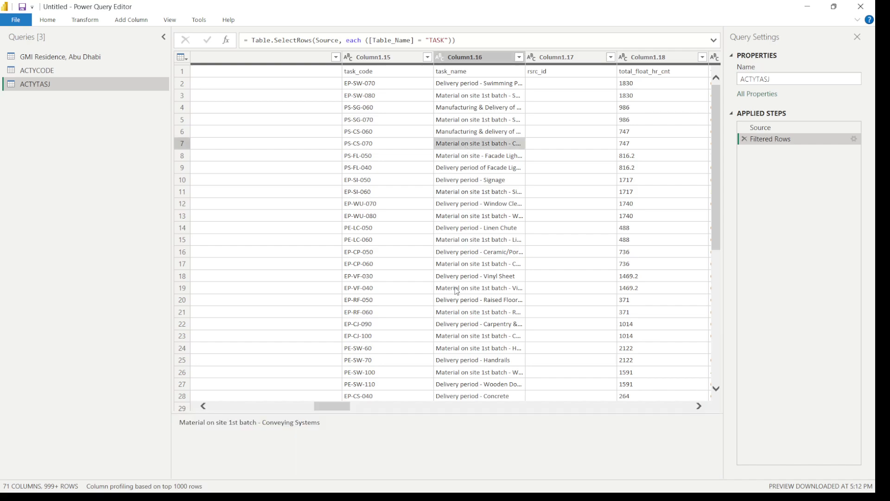
{"action": "scroll", "coordinate": [456, 291], "scroll_direction": "down", "scroll_amount": 6}
{"action": "scroll", "coordinate": [450, 325], "scroll_direction": "down", "scroll_amount": 16}
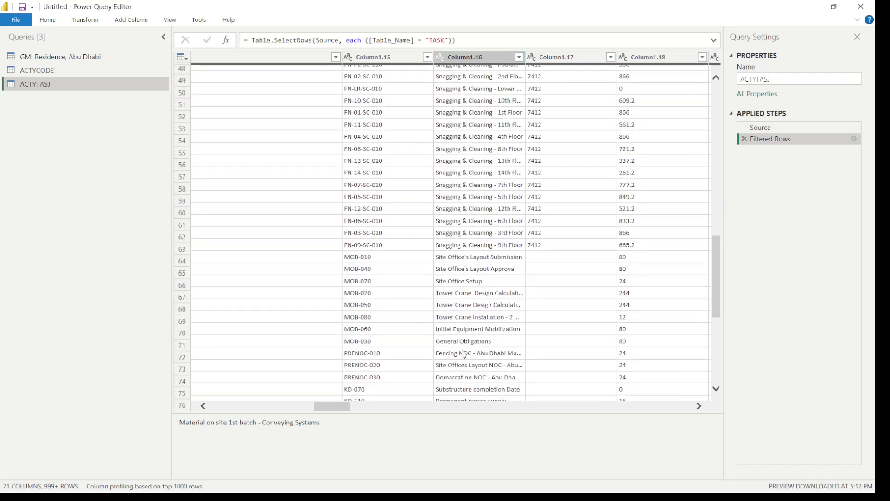
{"action": "left_click", "coordinate": [449, 346]}
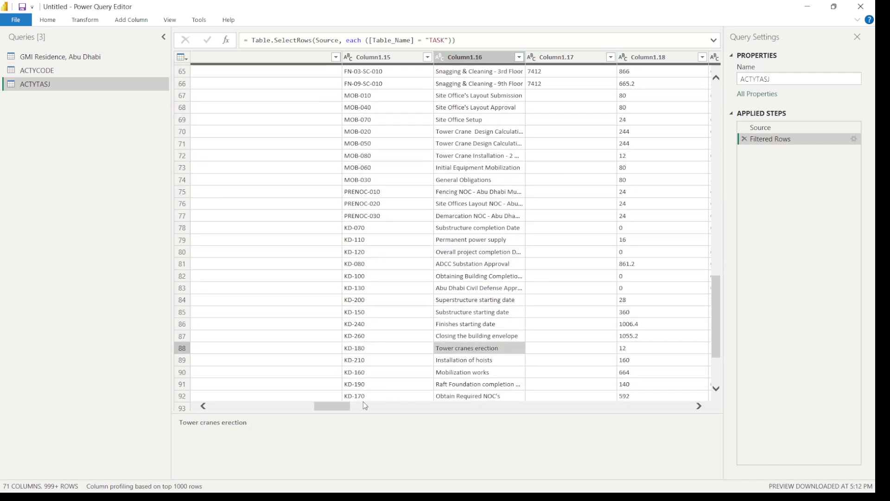
{"action": "left_click", "coordinate": [333, 406]}
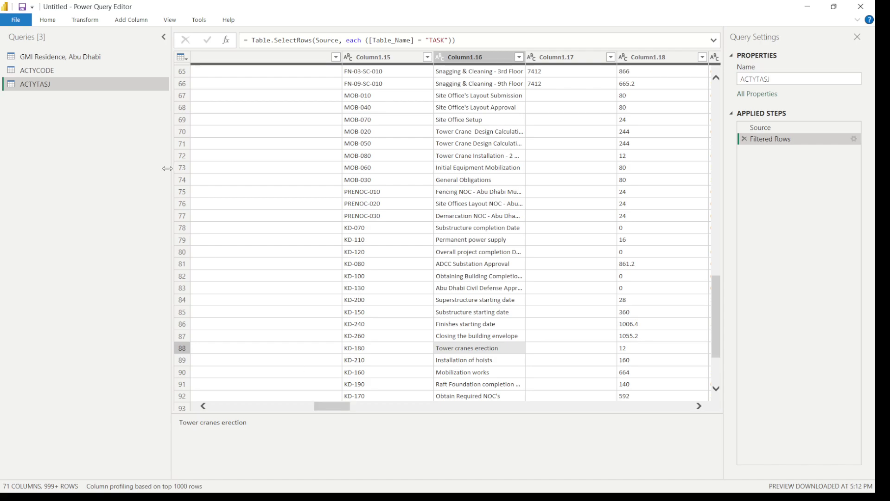
Correct the name of the ACTYTASJ query to ACTYTASK
{"action": "double_click", "coordinate": [70, 84]}
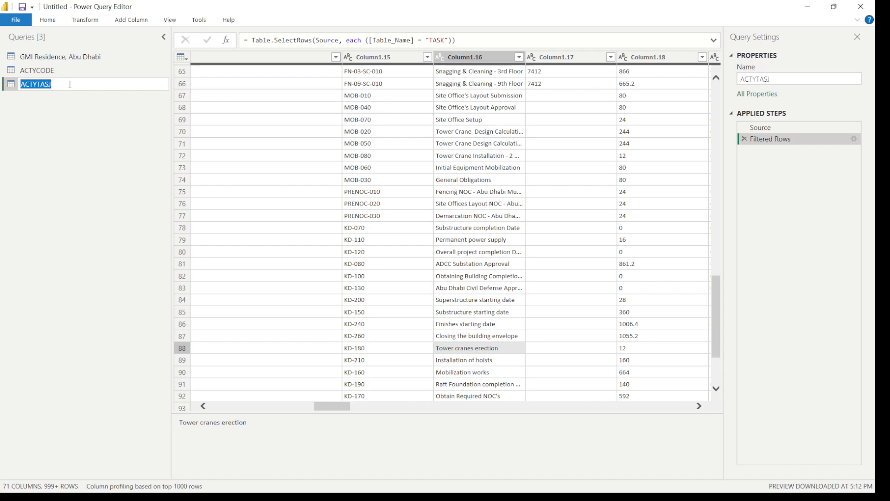
{"action": "key", "text": "BackSpace"}
{"action": "key", "text": "Escape"}
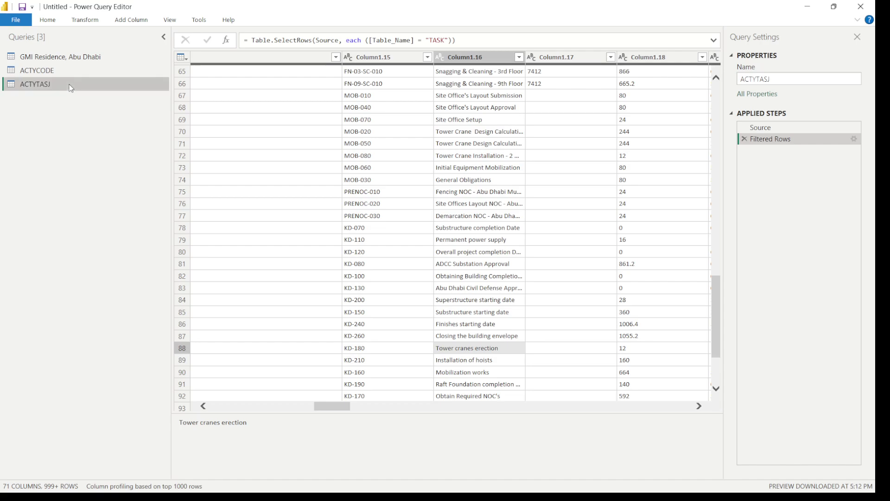
{"action": "double_click", "coordinate": [70, 84]}
{"action": "left_click", "coordinate": [70, 84]}
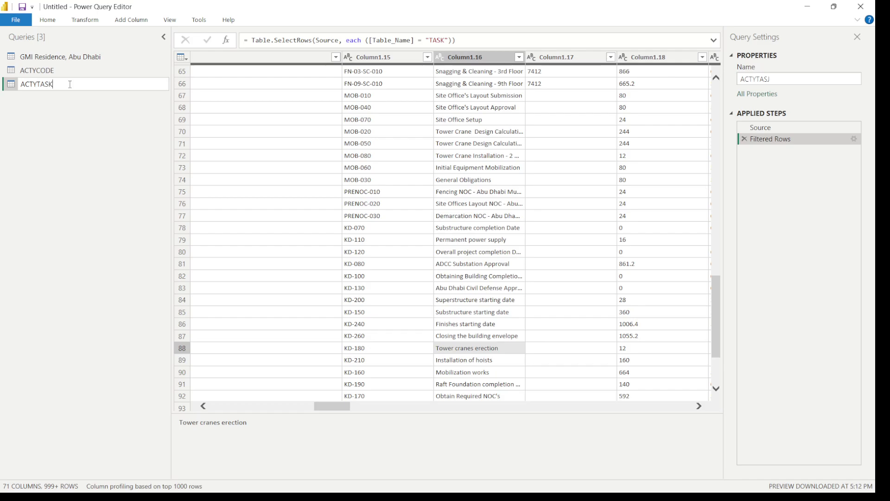
{"action": "type", "text": "K"}
{"action": "key", "text": "Return"}
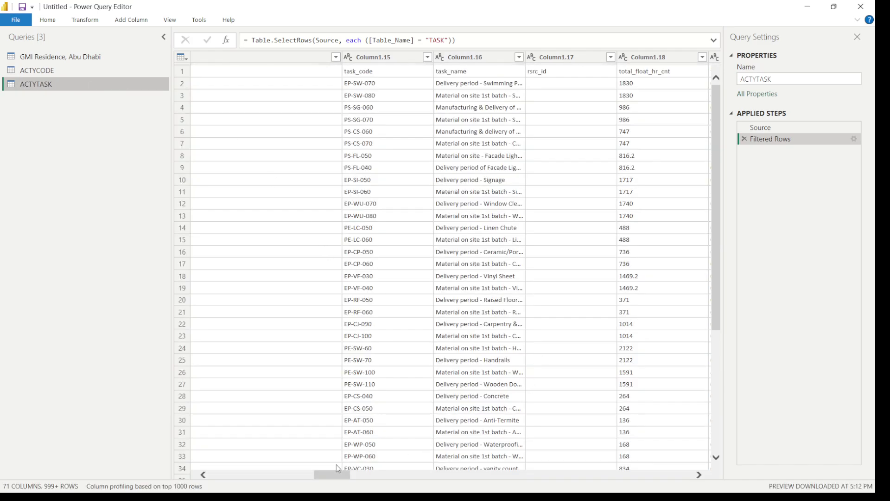
Promote the first row of the ACTYTASK query to column headers
{"action": "left_click_drag", "start_coordinate": [338, 468], "coordinate": [213, 473]}
{"action": "left_click", "coordinate": [193, 446]}
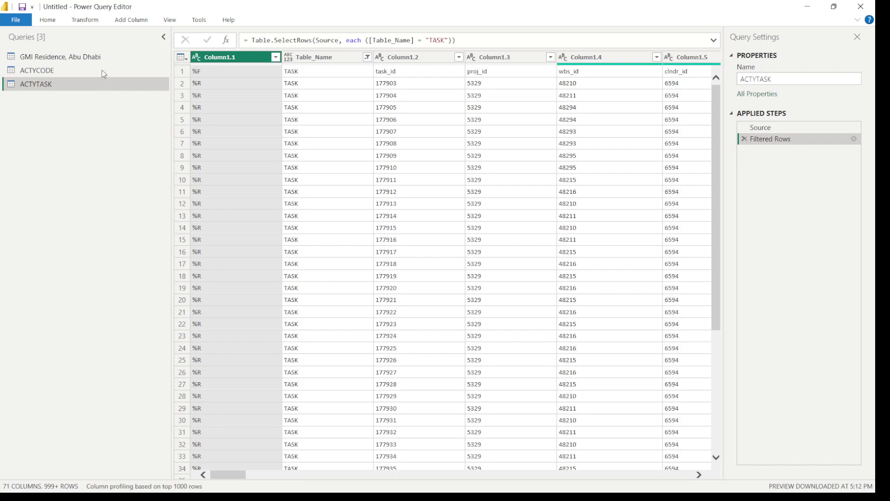
{"action": "left_click", "coordinate": [95, 21]}
{"action": "left_click", "coordinate": [58, 60]}
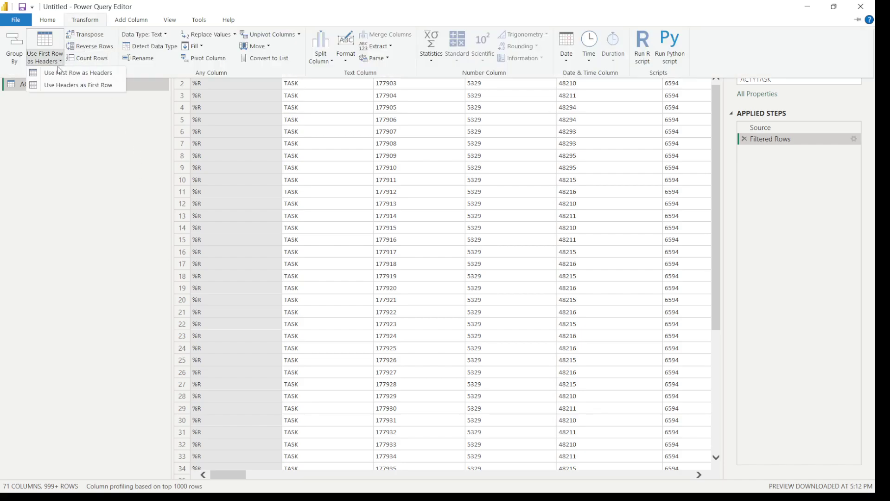
{"action": "left_click", "coordinate": [58, 70]}
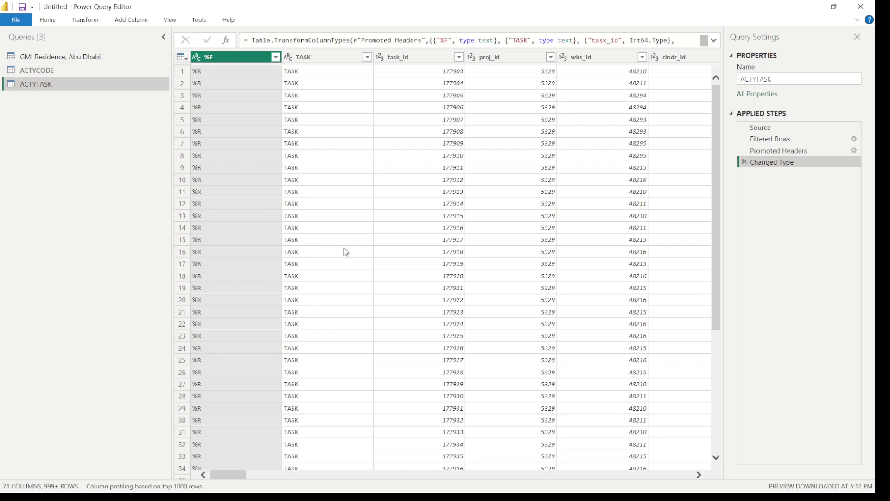
Review the ACTYTASK columns from clndr_id through the dates to the unnamed numbered columns at the end of the table
{"action": "left_click", "coordinate": [698, 474]}
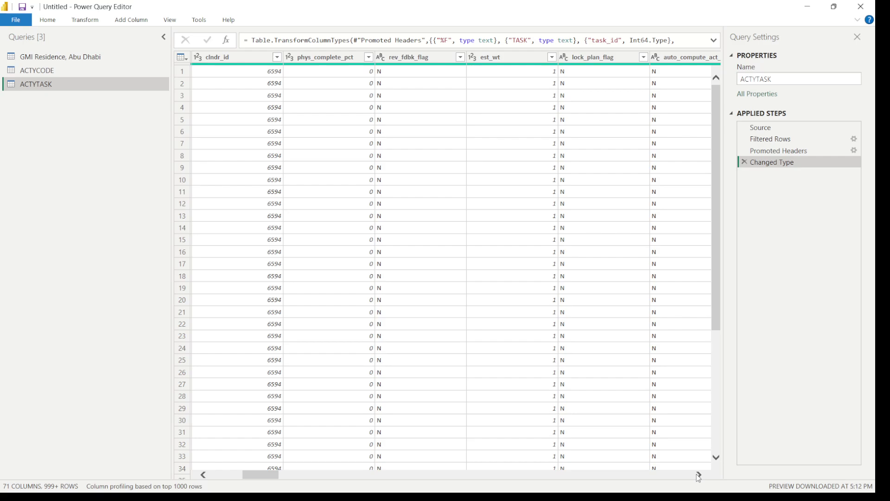
{"action": "left_click", "coordinate": [699, 475]}
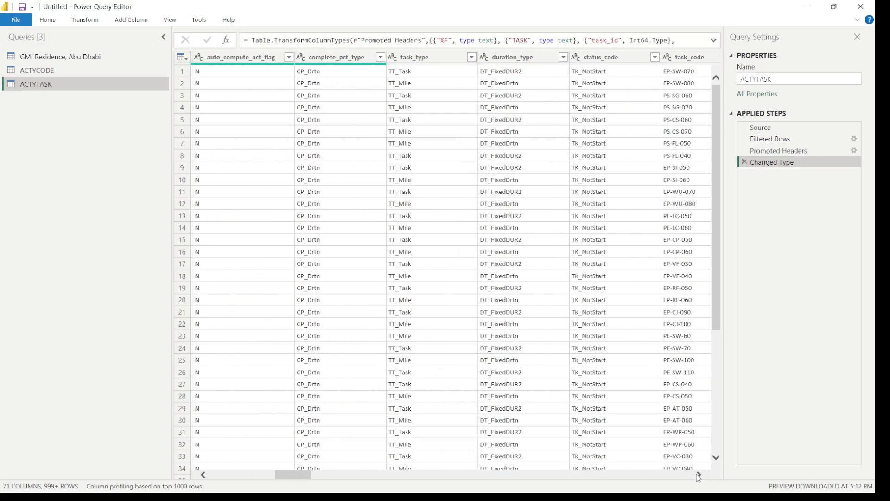
{"action": "left_click", "coordinate": [699, 474]}
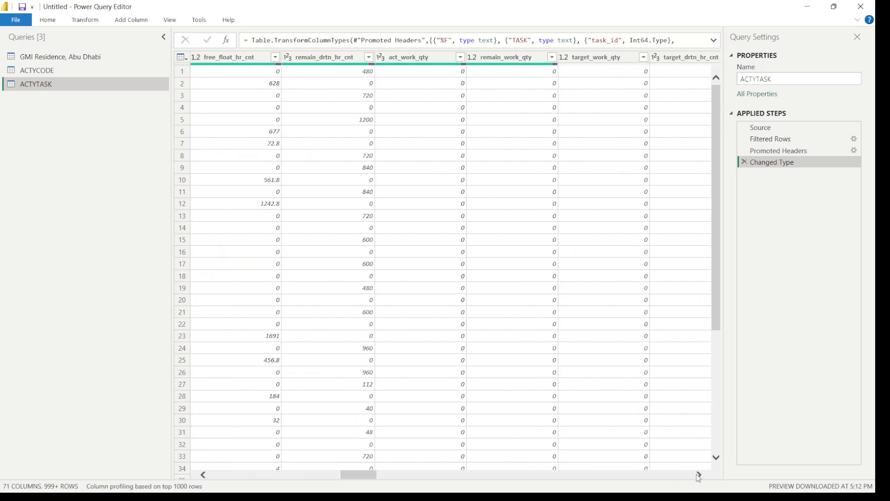
{"action": "left_click", "coordinate": [699, 474]}
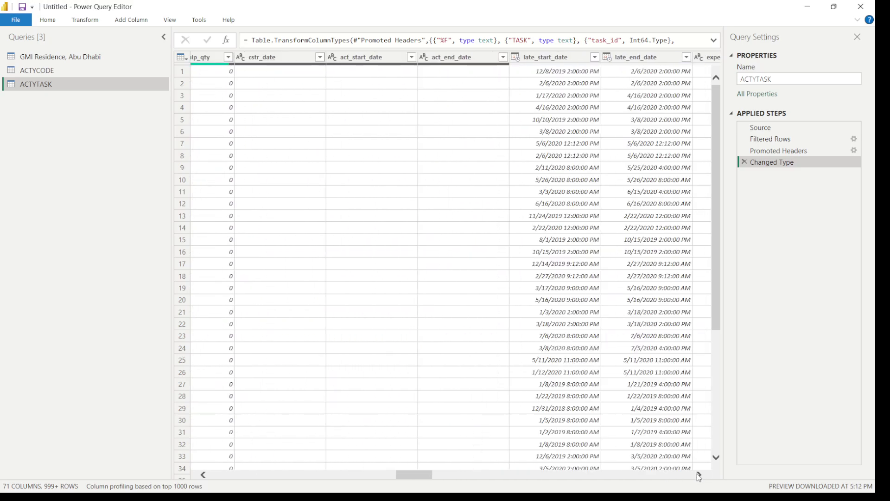
{"action": "left_click", "coordinate": [698, 475]}
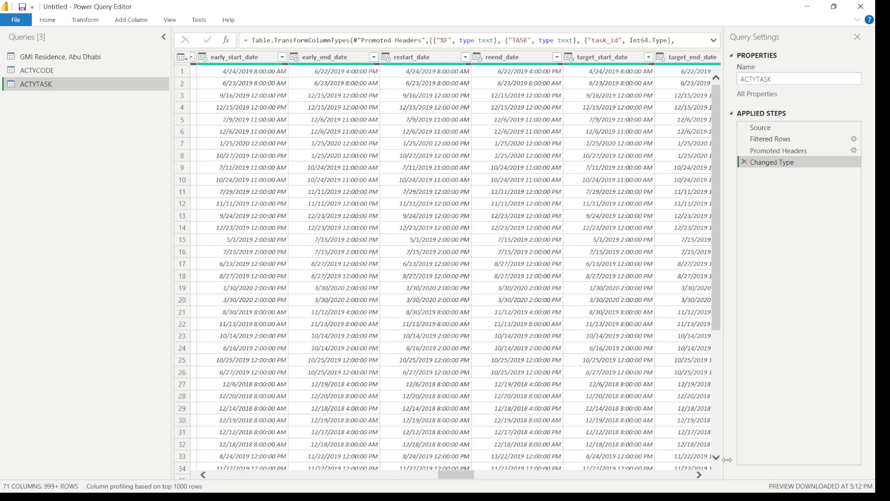
{"action": "left_click", "coordinate": [698, 474]}
{"action": "left_click", "coordinate": [699, 475]}
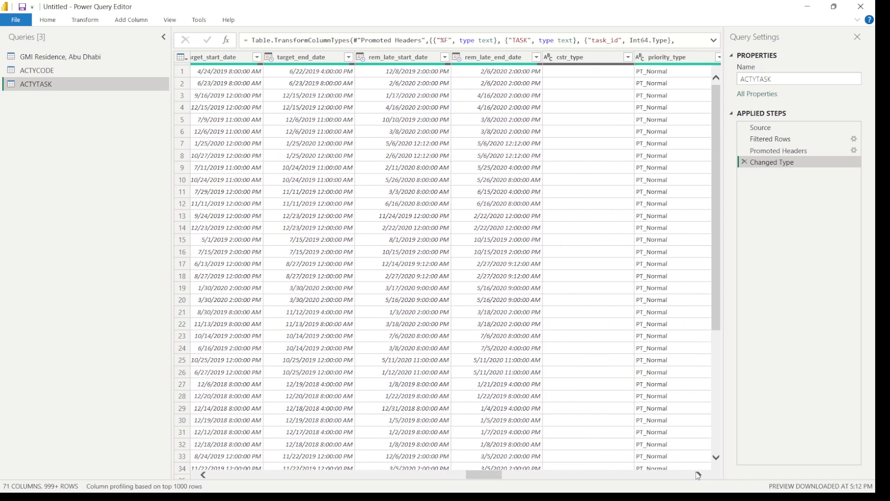
{"action": "left_click", "coordinate": [698, 475]}
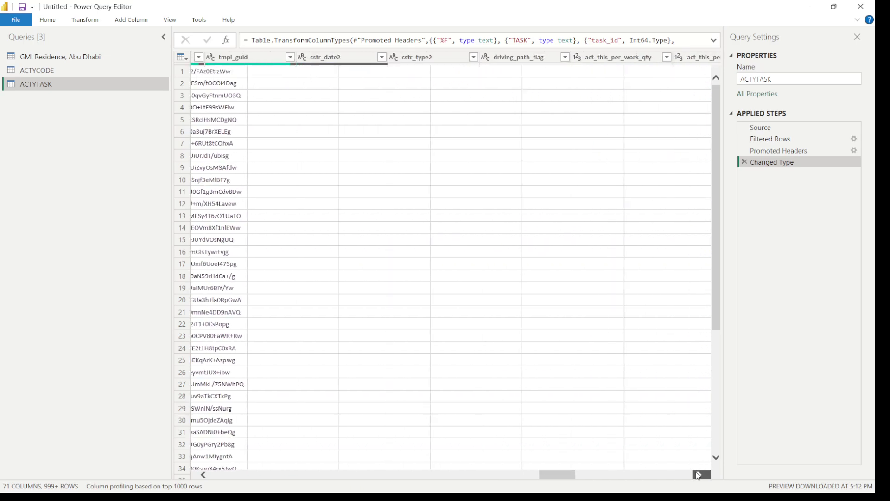
{"action": "left_click", "coordinate": [698, 474]}
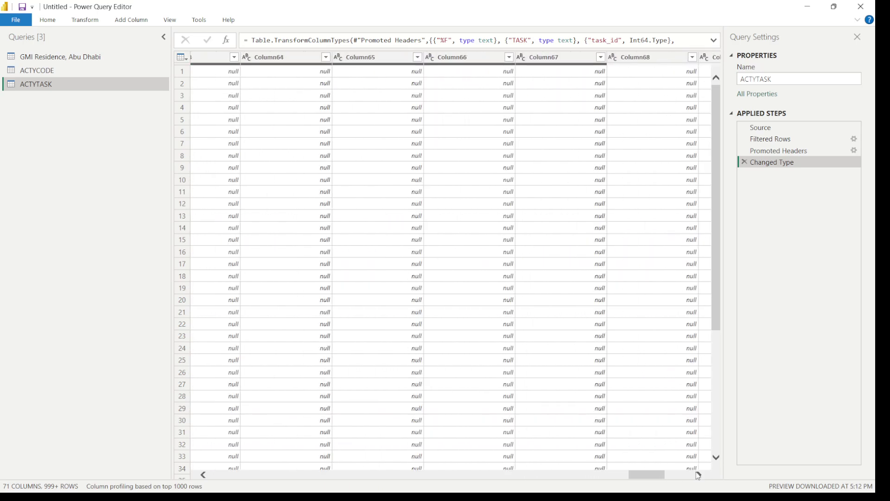
{"action": "left_click_drag", "start_coordinate": [651, 474], "coordinate": [631, 475]}
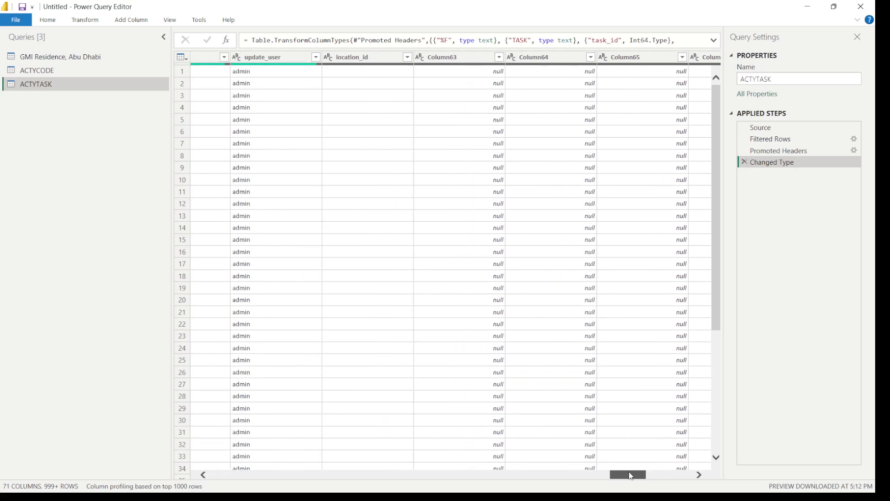
Check the filter values of location_id, update_user and Column63 for any data
{"action": "left_click", "coordinate": [408, 56]}
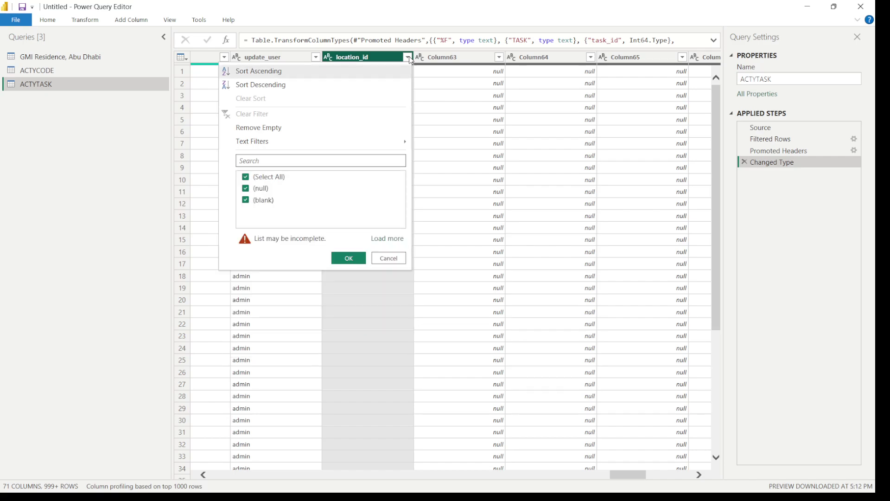
{"action": "left_click", "coordinate": [409, 56]}
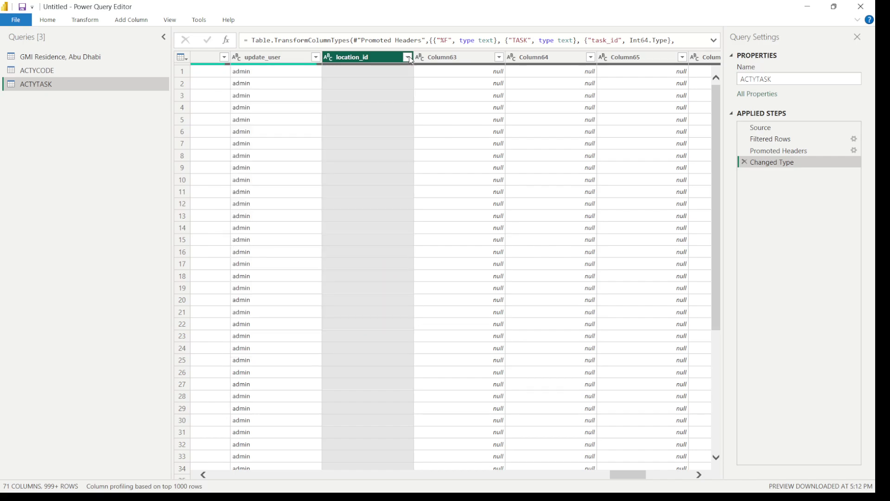
{"action": "left_click", "coordinate": [316, 57]}
{"action": "left_click", "coordinate": [316, 57]}
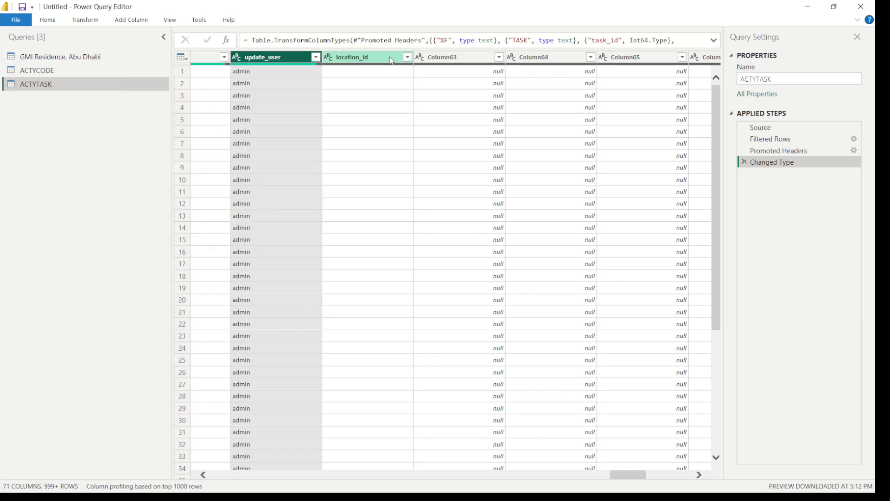
{"action": "left_click", "coordinate": [499, 58]}
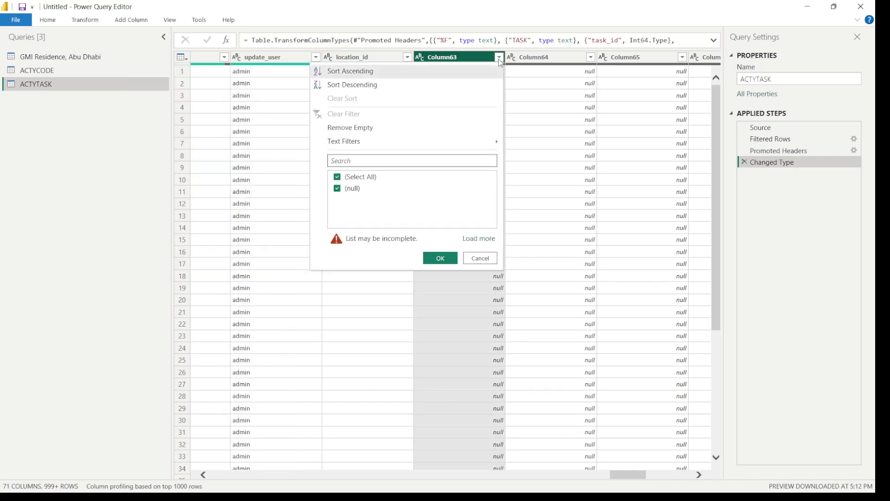
{"action": "left_click", "coordinate": [491, 258]}
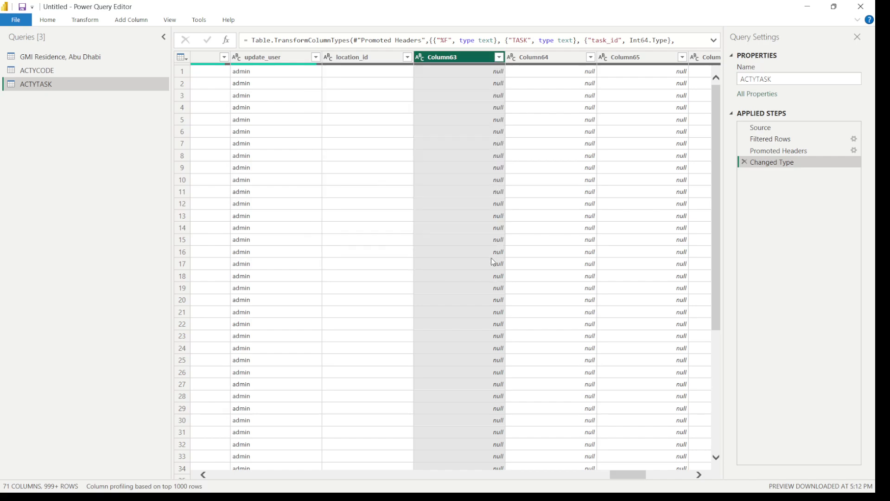
Remove the columns from Column63 through Column70 from the ACTYTASK query
{"action": "left_click_drag", "start_coordinate": [624, 475], "coordinate": [679, 477]}
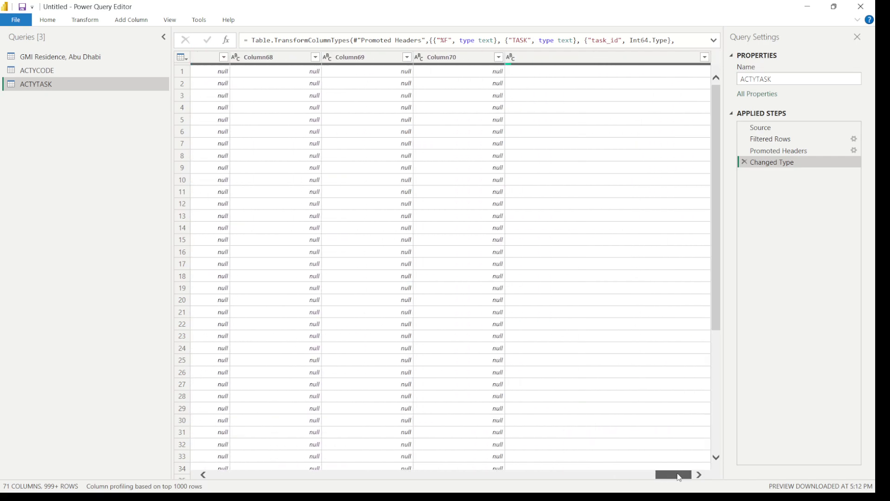
{"action": "left_click", "coordinate": [500, 58], "text": "shift"}
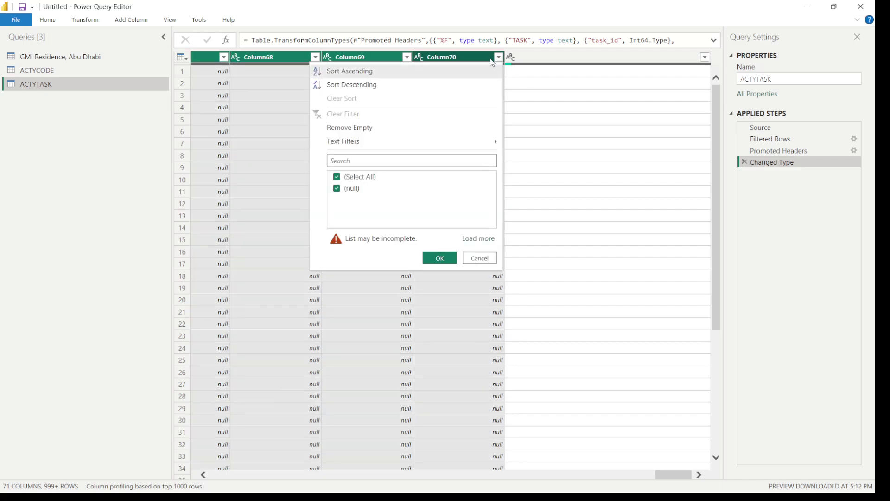
{"action": "key", "text": "Escape"}
{"action": "right_click", "coordinate": [439, 56]}
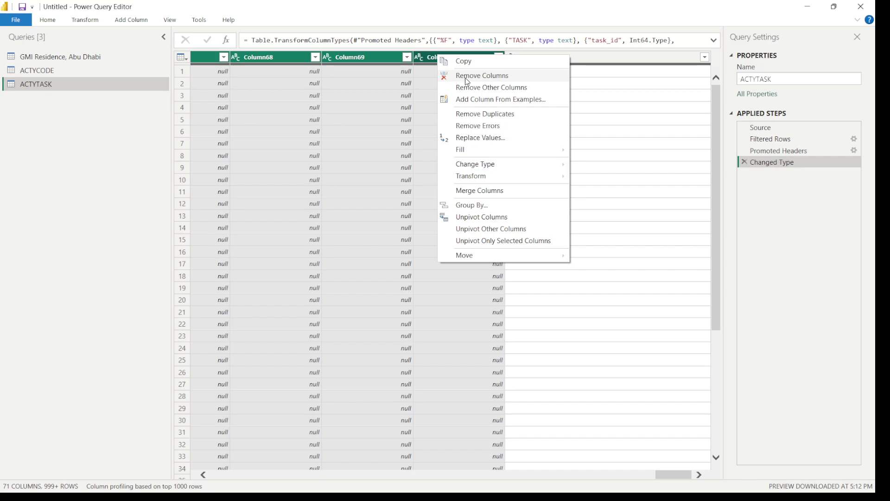
{"action": "left_click", "coordinate": [462, 77]}
{"action": "left_click_drag", "start_coordinate": [661, 474], "coordinate": [256, 395]}
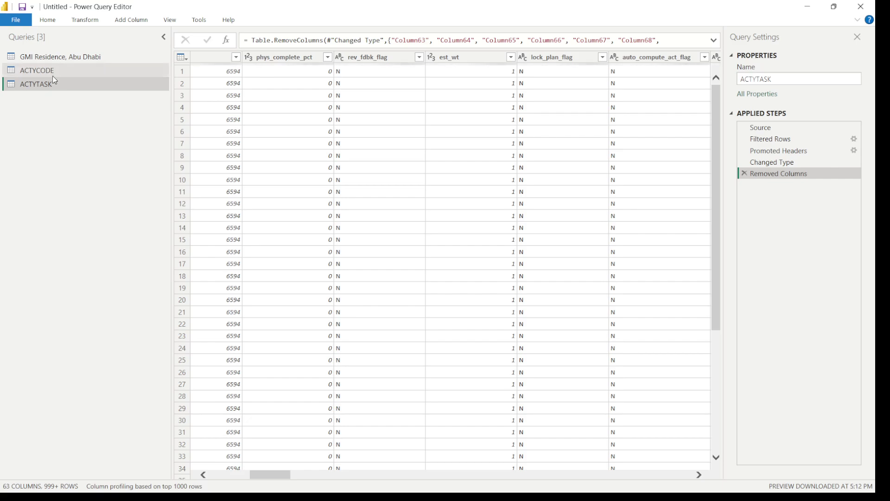
{"action": "left_click_drag", "start_coordinate": [272, 481], "coordinate": [233, 481]}
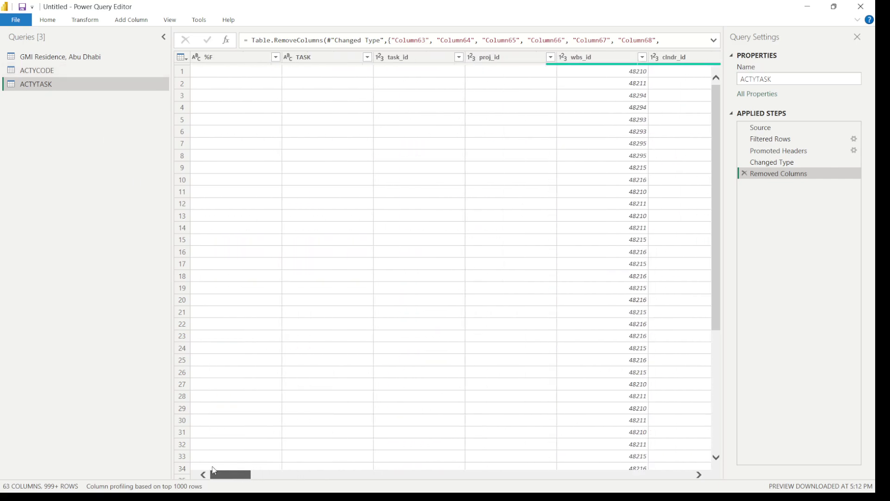